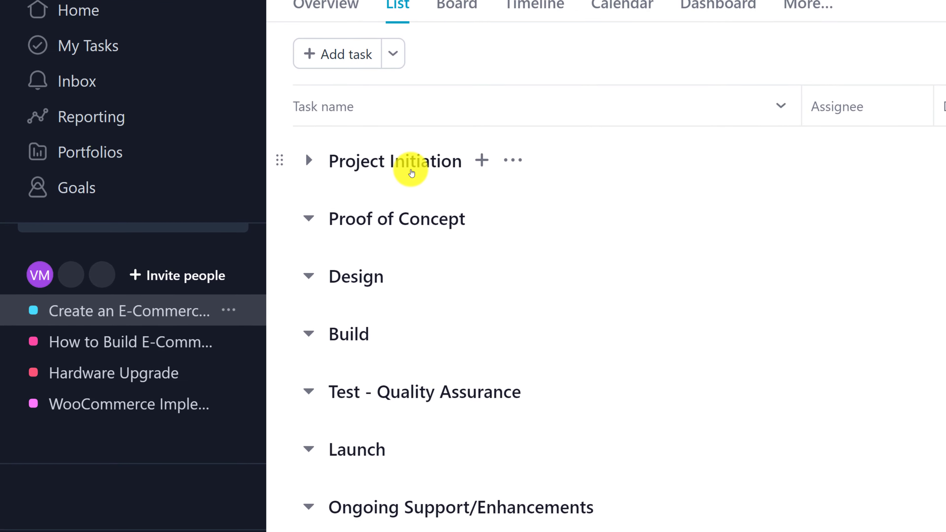
Step: Expand and then collapse the Project Initiation section to check its three tasks
{"action": "left_click", "coordinate": [311, 161]}
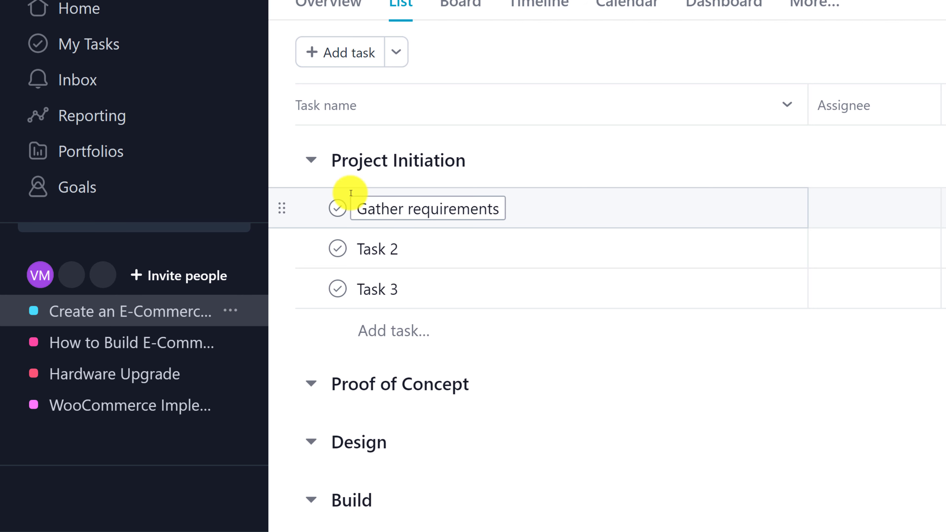
{"action": "left_click", "coordinate": [312, 161]}
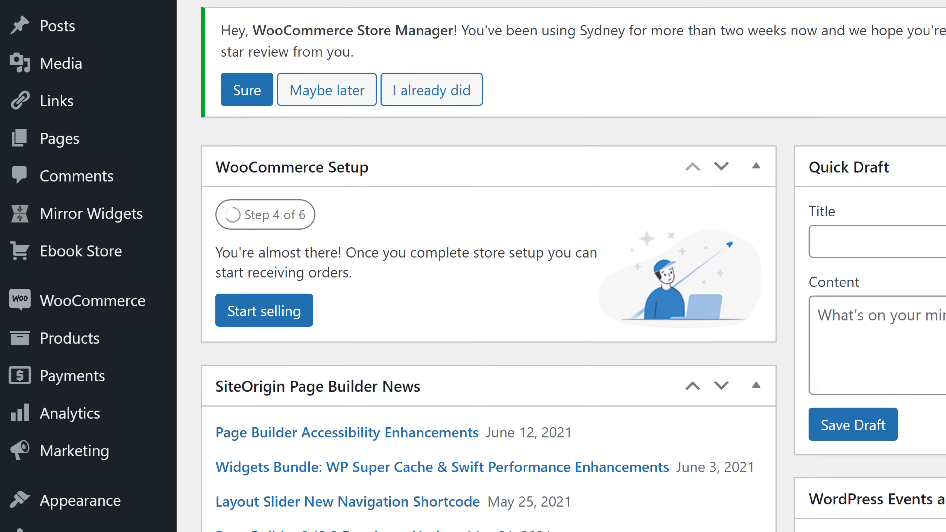
Step: Open WooCommerce Home and scroll to the Finish setup checklist showing only shipping outstanding
{"action": "mouse_move", "coordinate": [101, 297]}
{"action": "left_click", "coordinate": [127, 304]}
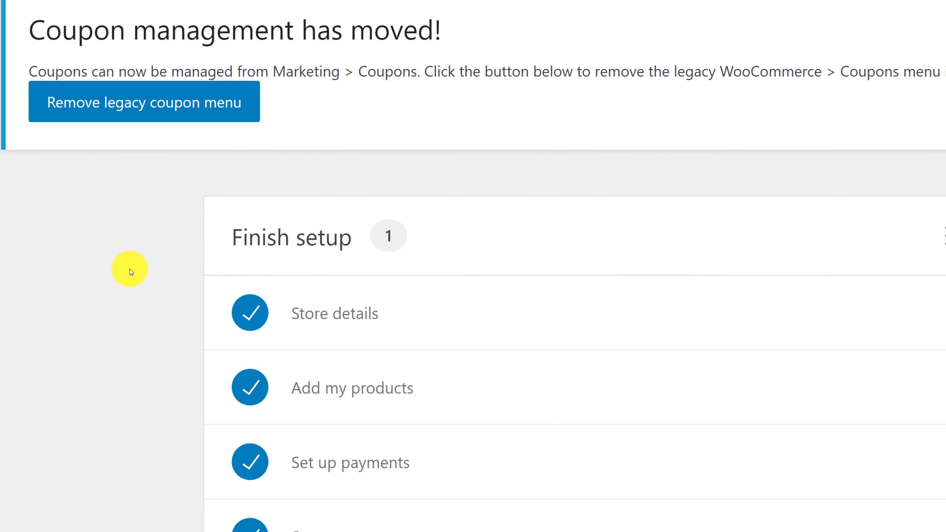
{"action": "scroll", "coordinate": [130, 269], "scroll_direction": "down", "scroll_amount": 3}
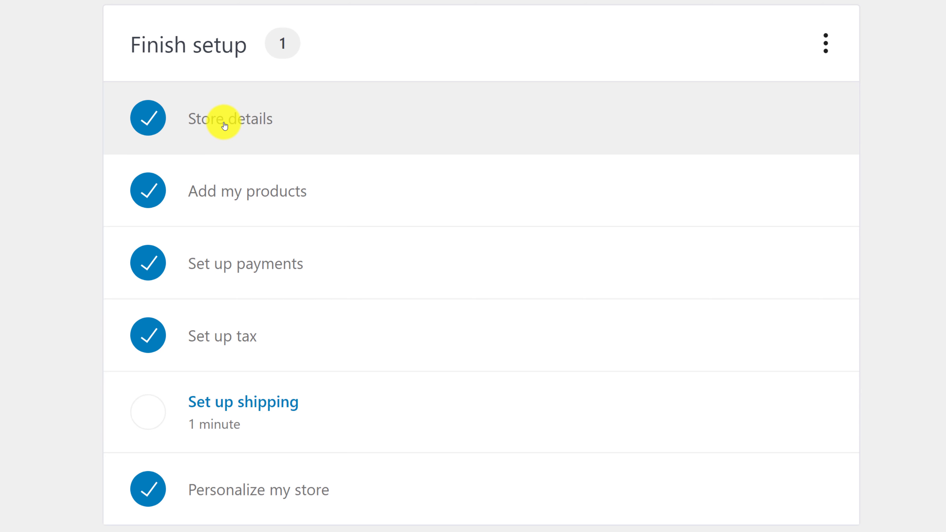
{"action": "scroll", "coordinate": [235, 188], "scroll_direction": "down", "scroll_amount": 1}
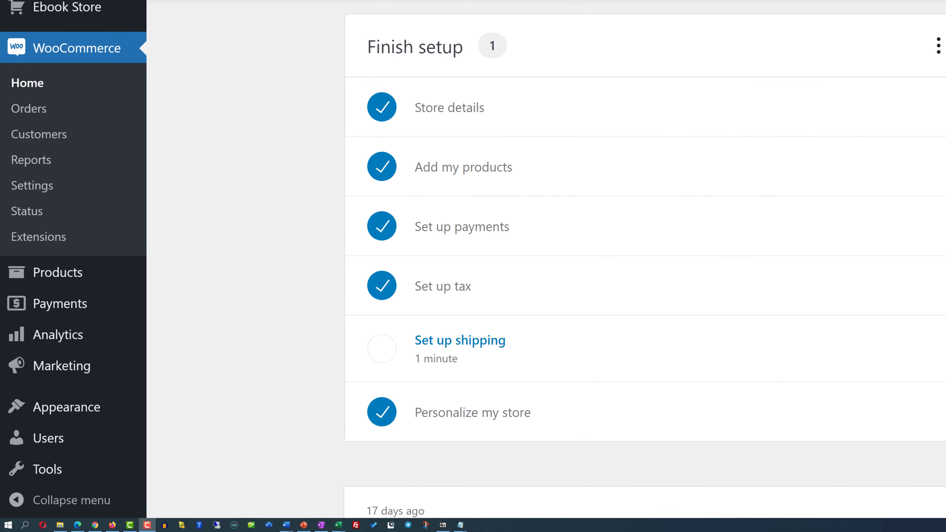
{"action": "mouse_move", "coordinate": [82, 235]}
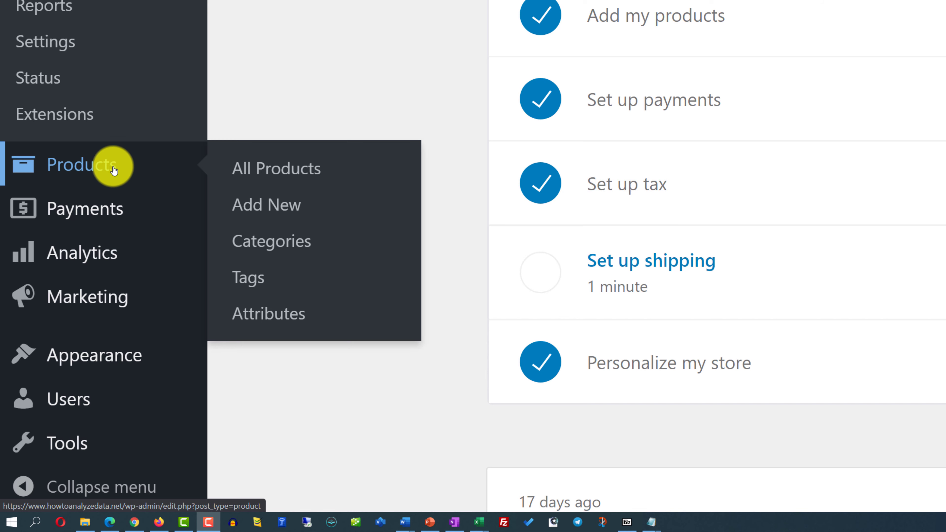
Step: Start an Add New product and scroll past Yoast SEO to the Product data box
{"action": "left_click", "coordinate": [114, 171]}
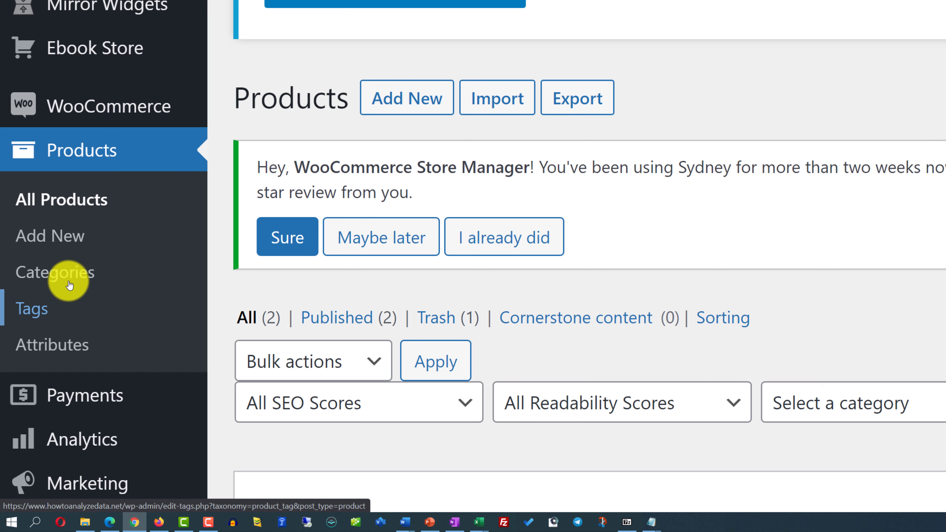
{"action": "left_click", "coordinate": [70, 242]}
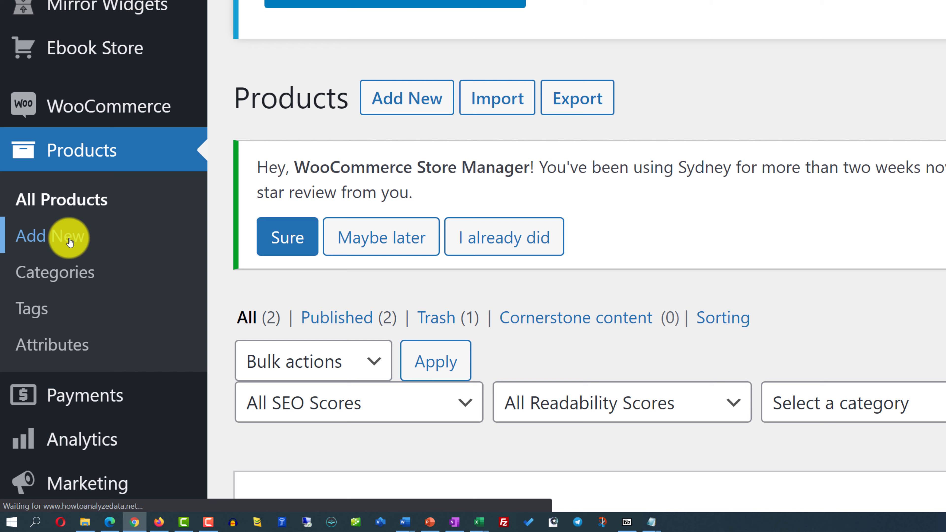
{"action": "scroll", "coordinate": [666, 203], "scroll_direction": "down", "scroll_amount": 6}
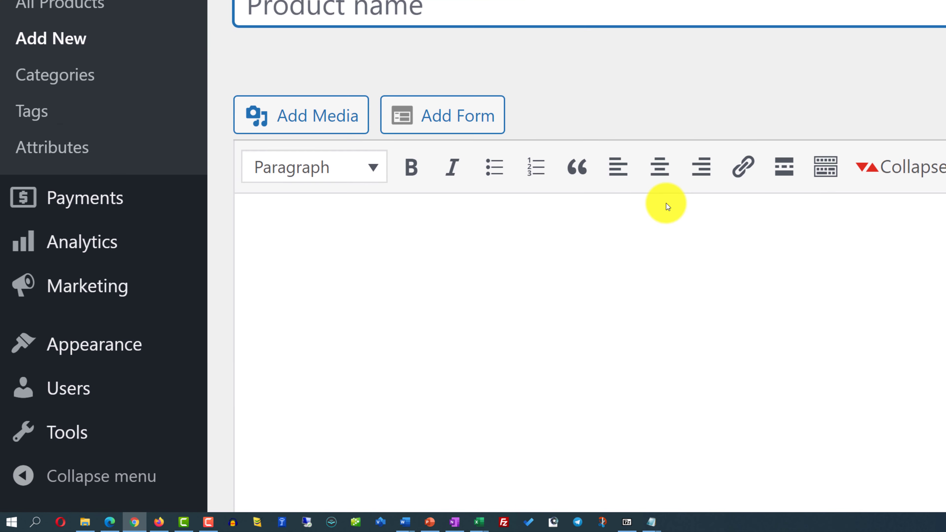
{"action": "scroll", "coordinate": [666, 202], "scroll_direction": "down", "scroll_amount": 5}
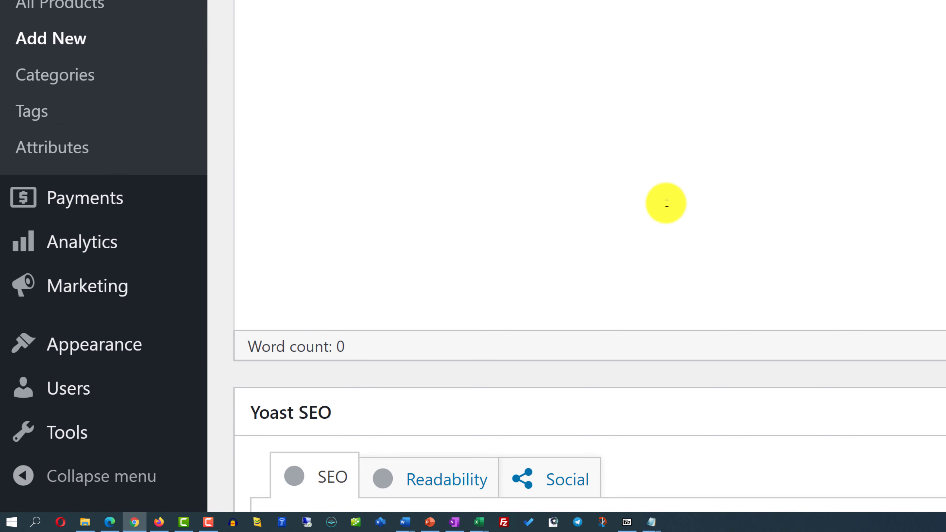
{"action": "scroll", "coordinate": [666, 202], "scroll_direction": "down", "scroll_amount": 5}
{"action": "scroll", "coordinate": [667, 205], "scroll_direction": "down", "scroll_amount": 20}
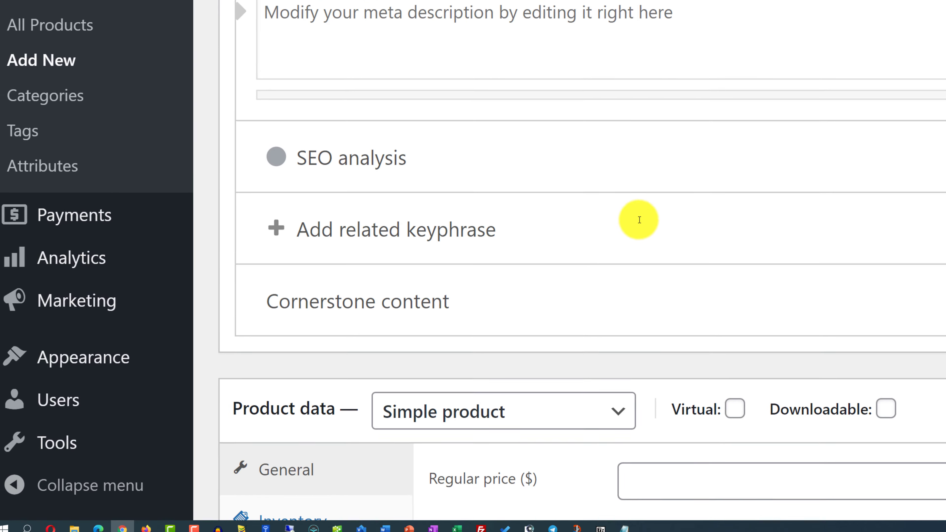
{"action": "scroll", "coordinate": [608, 238], "scroll_direction": "down", "scroll_amount": 5}
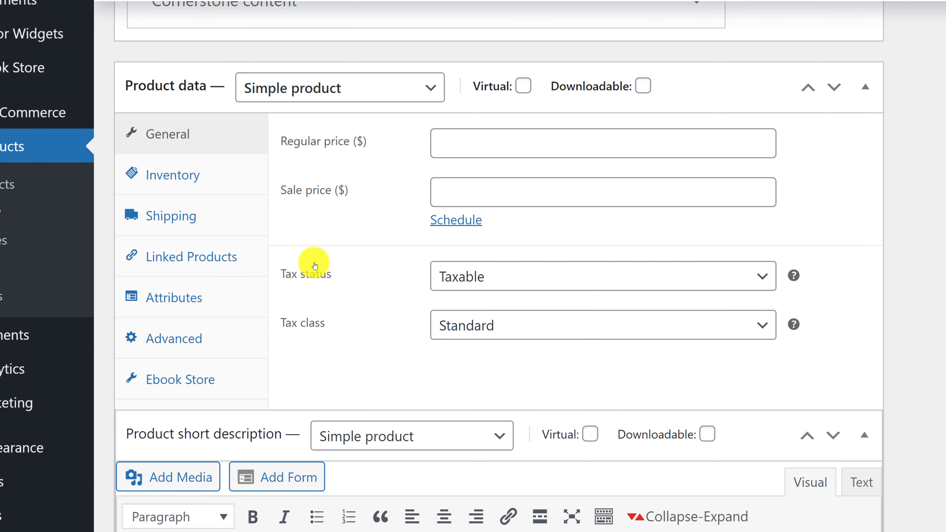
Step: Check the product's Inventory, Shipping, Attributes, Advanced and Ebook Store data sections
{"action": "left_click", "coordinate": [185, 180]}
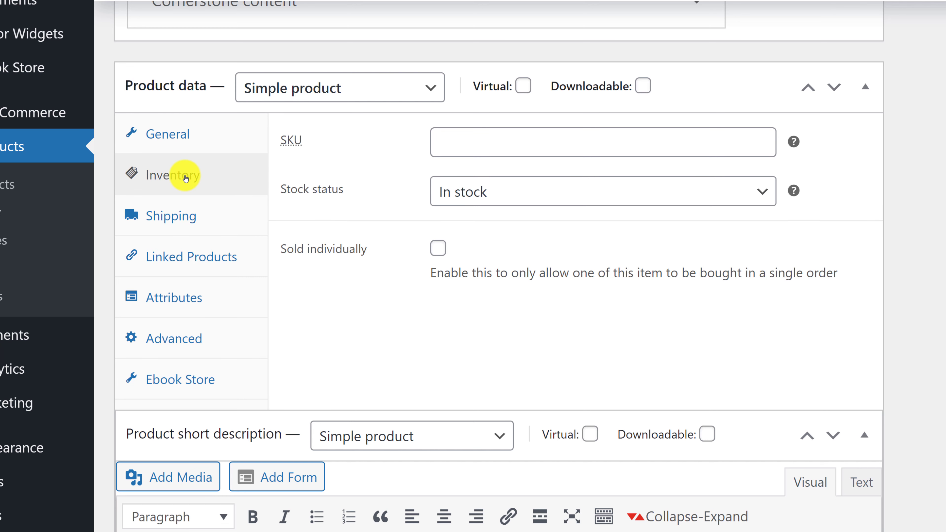
{"action": "left_click", "coordinate": [177, 219]}
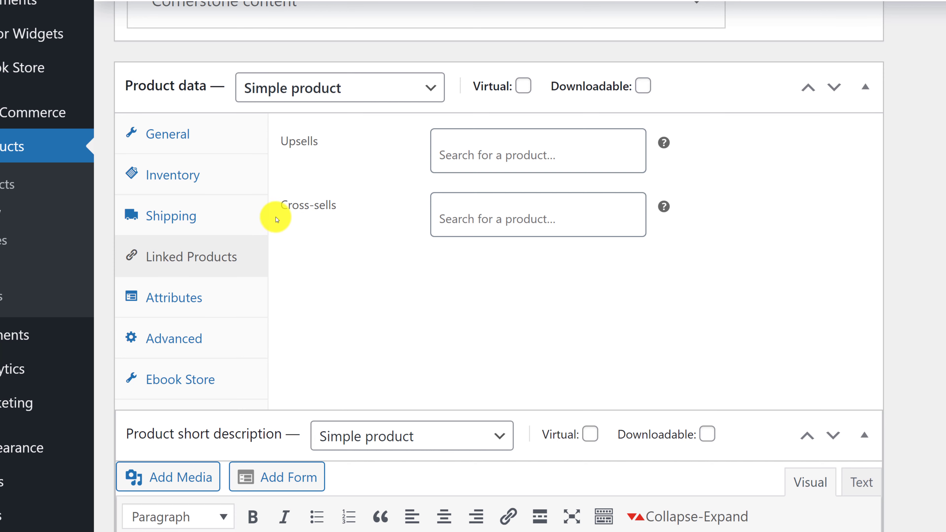
{"action": "left_click", "coordinate": [197, 300]}
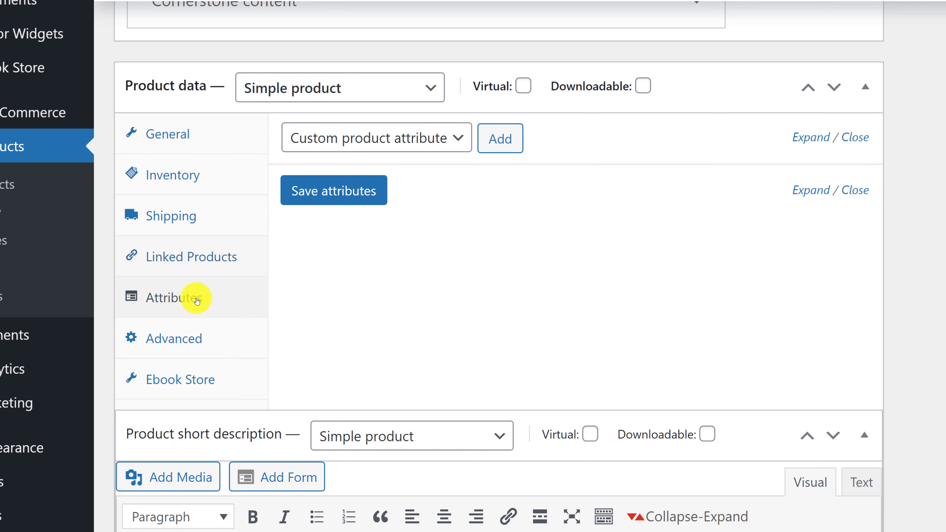
{"action": "left_click", "coordinate": [190, 338]}
{"action": "left_click", "coordinate": [211, 379]}
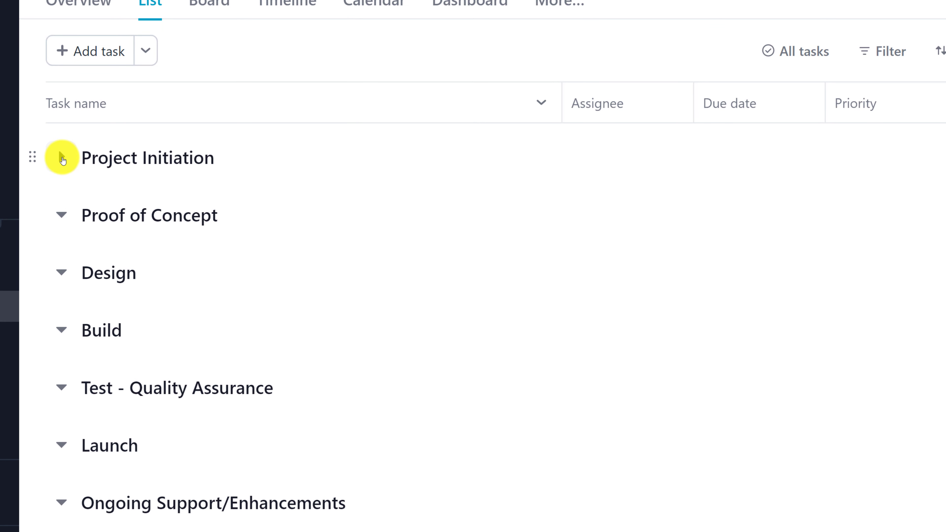
Step: Expand Project Initiation and add the task 'Complete Research of WooCommerce Plug-in'
{"action": "left_click", "coordinate": [62, 157]}
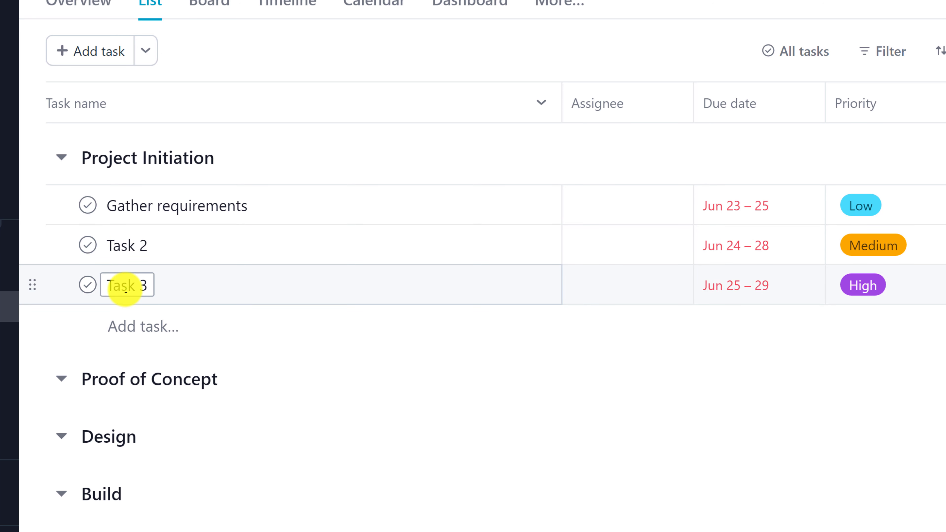
{"action": "left_click", "coordinate": [152, 330]}
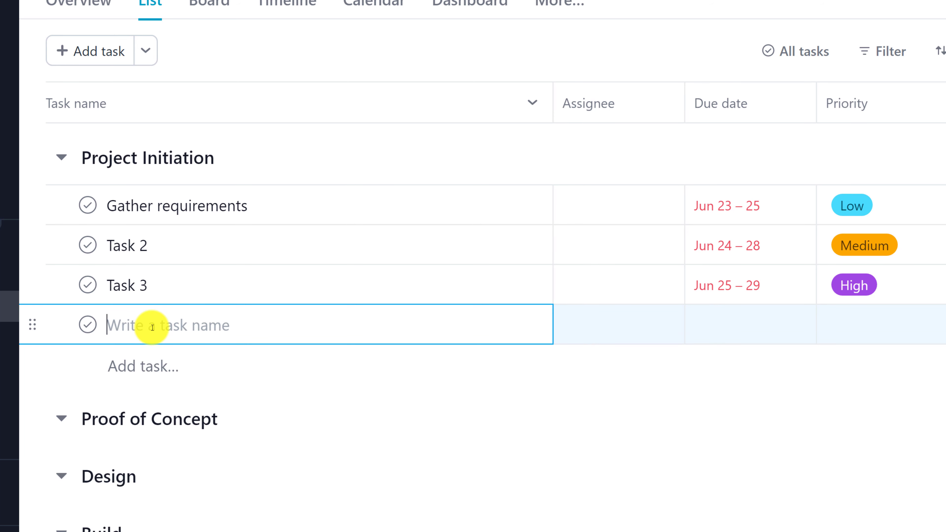
{"action": "type", "text": "Complete Research of WooCommerce Plug-in"}
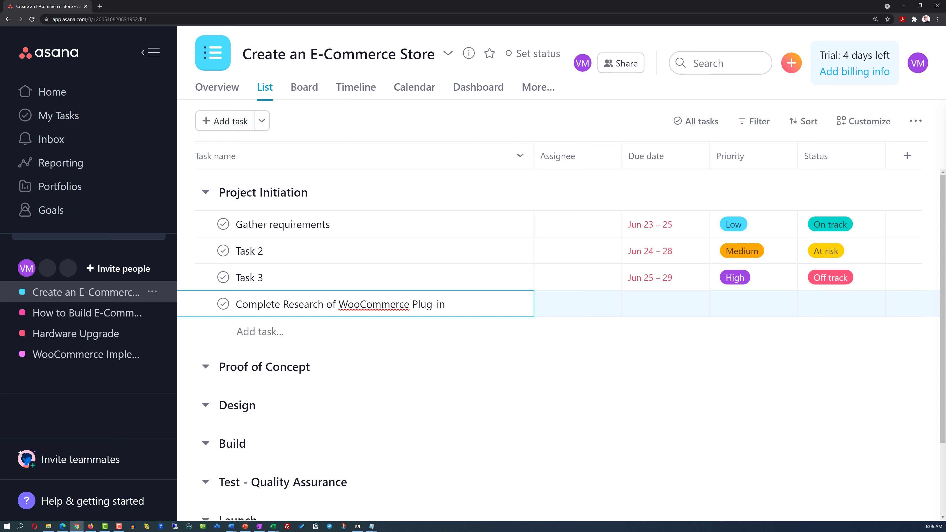
Step: Open the research task's details and assign it to the suggested user
{"action": "left_click", "coordinate": [508, 305]}
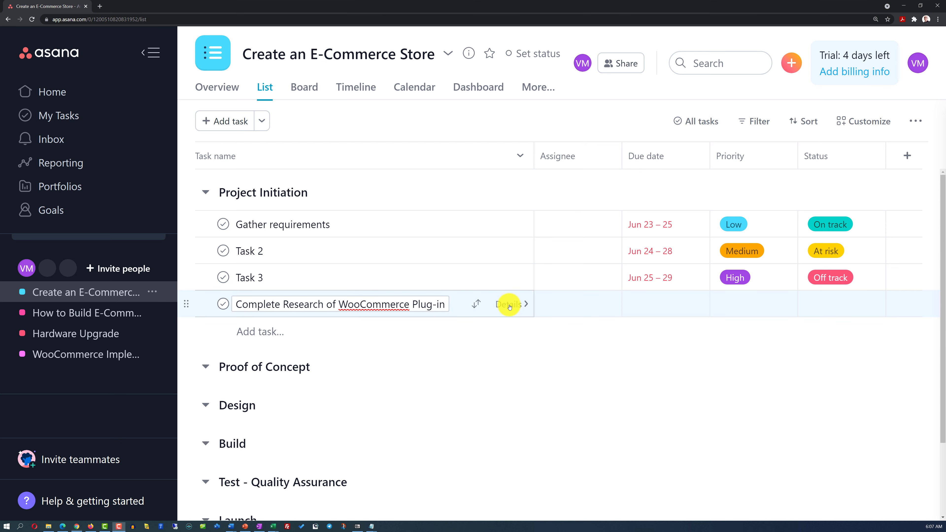
{"action": "left_click", "coordinate": [509, 305]}
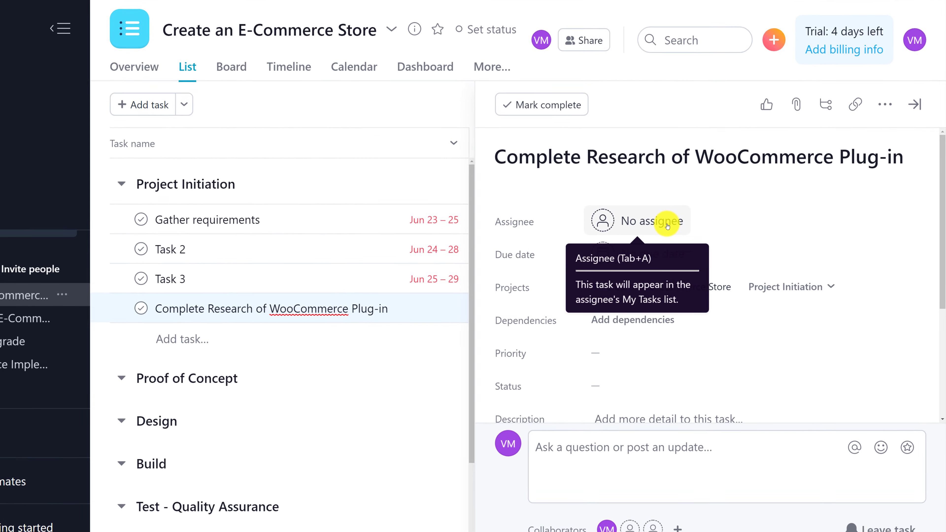
{"action": "left_click", "coordinate": [667, 225]}
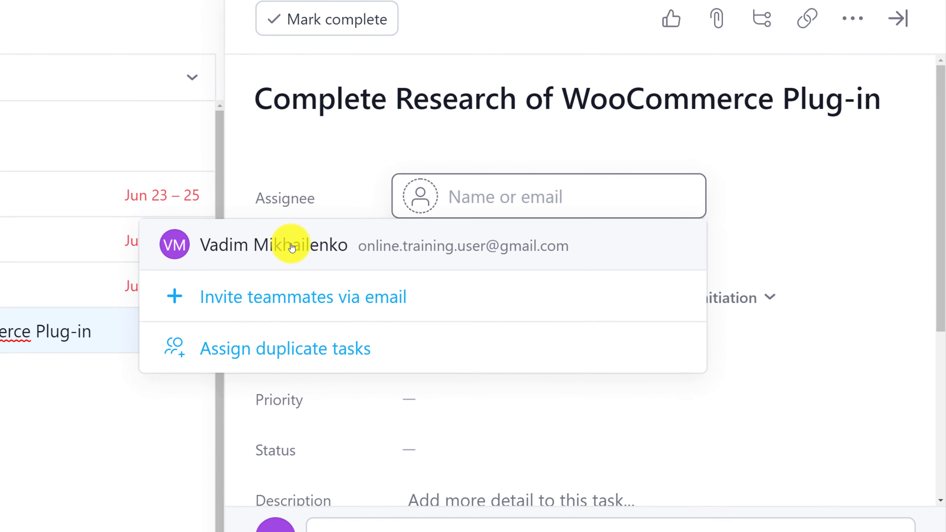
{"action": "left_click", "coordinate": [319, 245]}
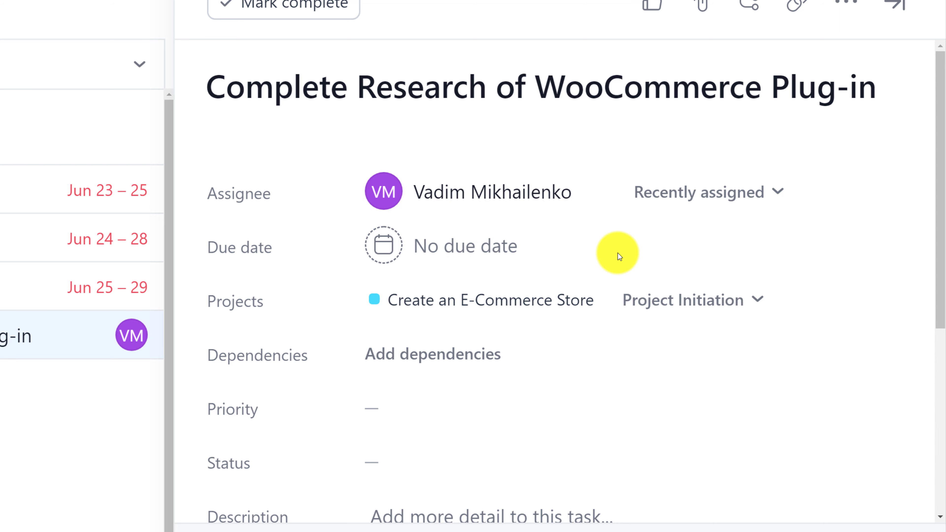
Step: Set the task's due date to Aug 17, 2021, leaving dependencies unset
{"action": "left_click", "coordinate": [466, 247]}
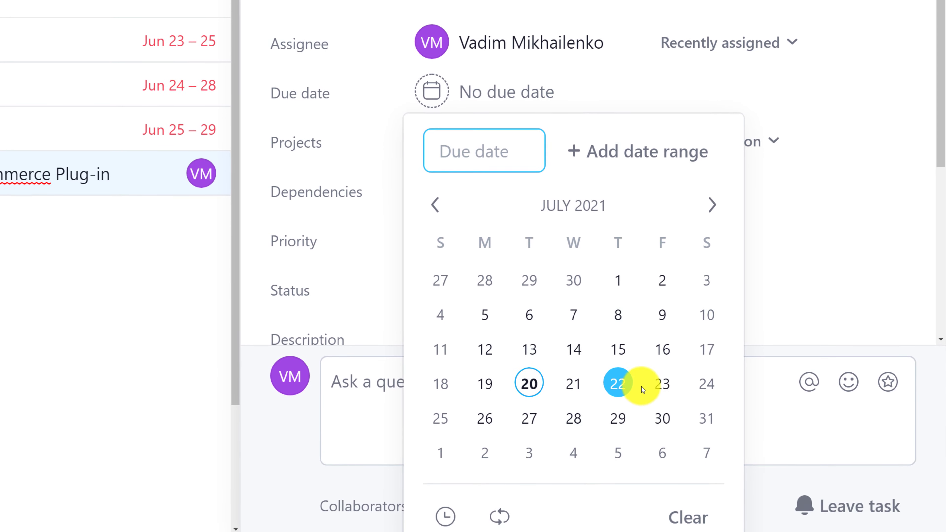
{"action": "left_click", "coordinate": [711, 205]}
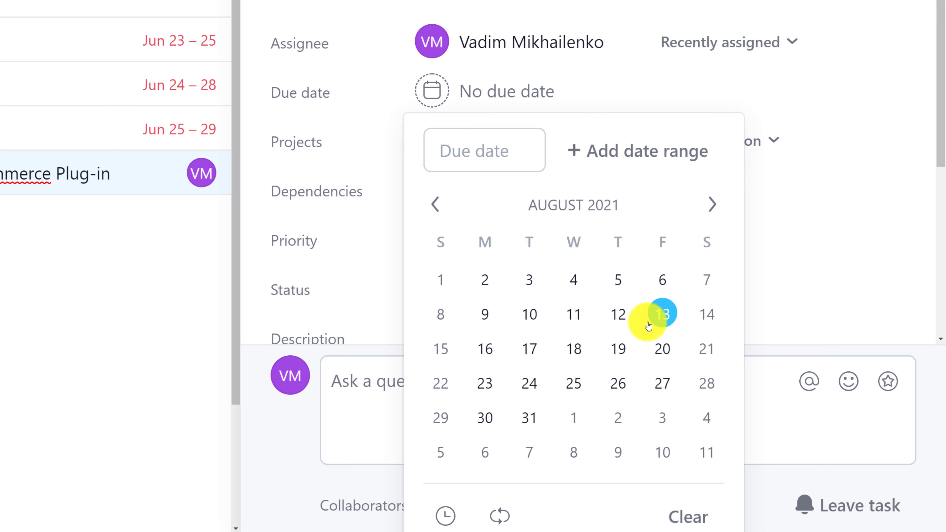
{"action": "left_click", "coordinate": [530, 348]}
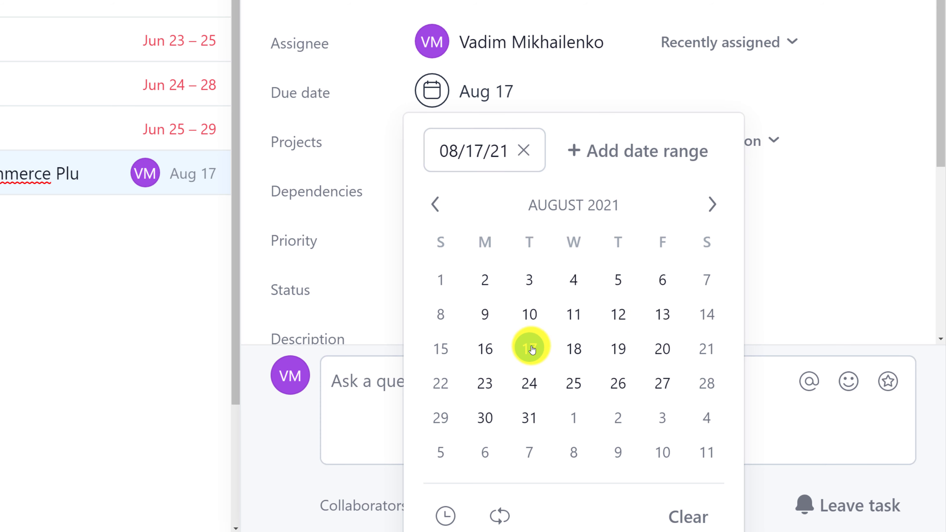
{"action": "left_click", "coordinate": [367, 269]}
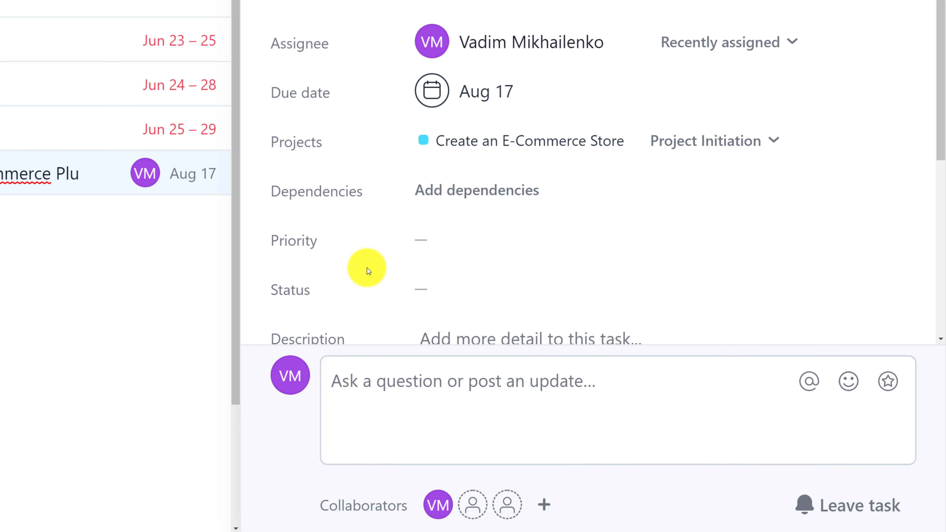
{"action": "left_click", "coordinate": [491, 197]}
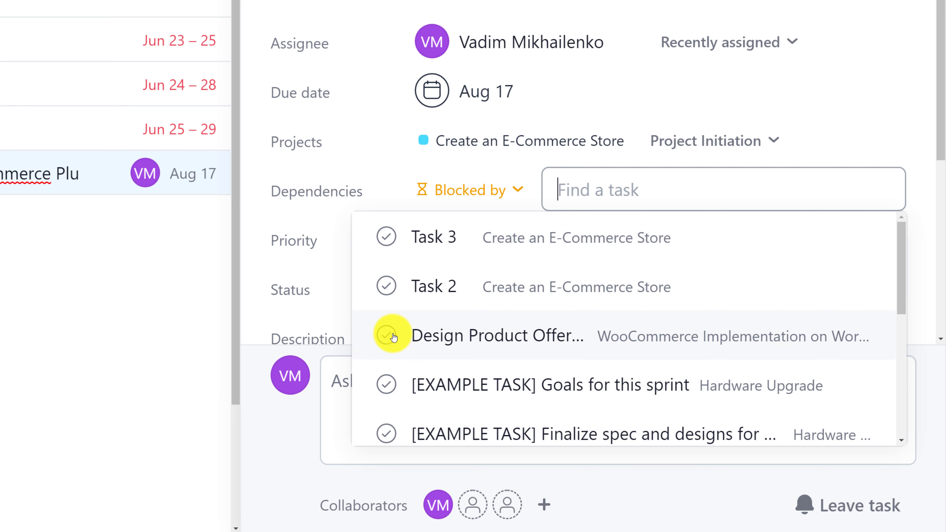
{"action": "left_click", "coordinate": [334, 235]}
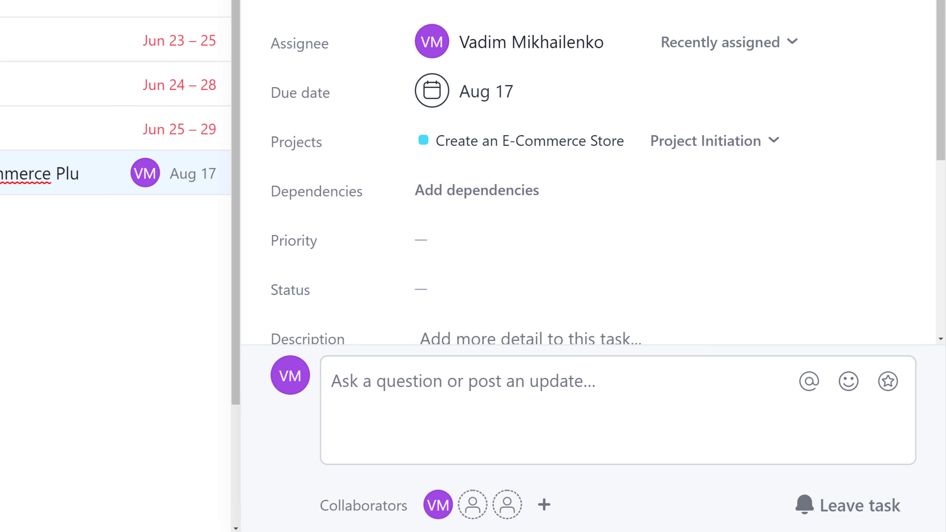
Step: Set the research task's priority to High and its status to On track
{"action": "left_click", "coordinate": [536, 242]}
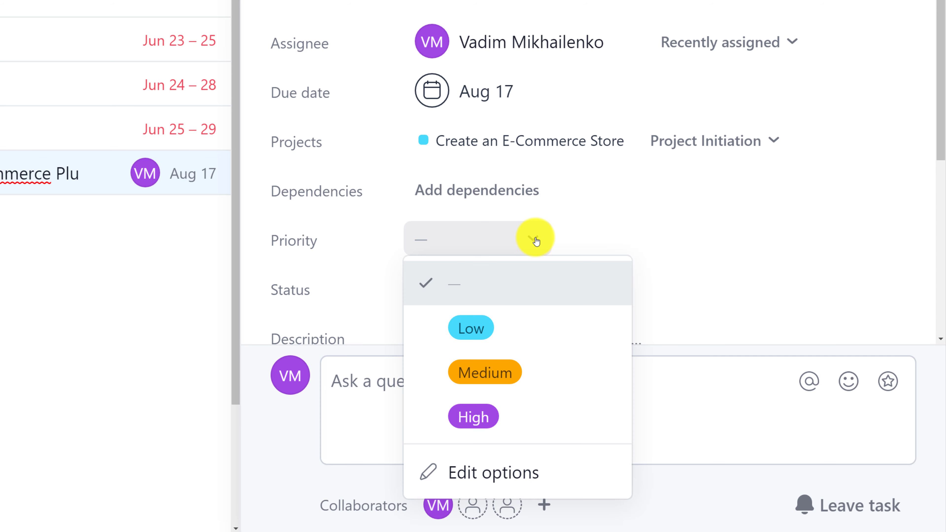
{"action": "left_click", "coordinate": [482, 416]}
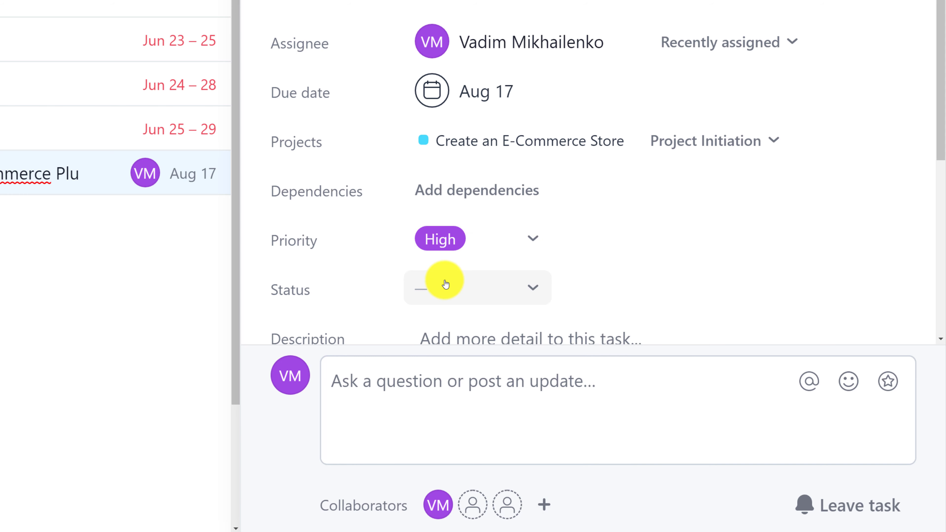
{"action": "left_click", "coordinate": [539, 290]}
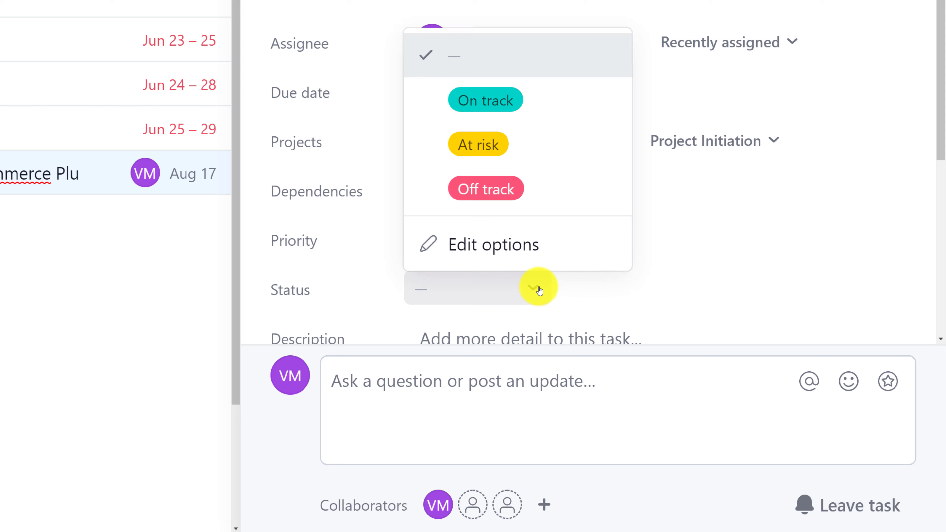
{"action": "left_click", "coordinate": [540, 108]}
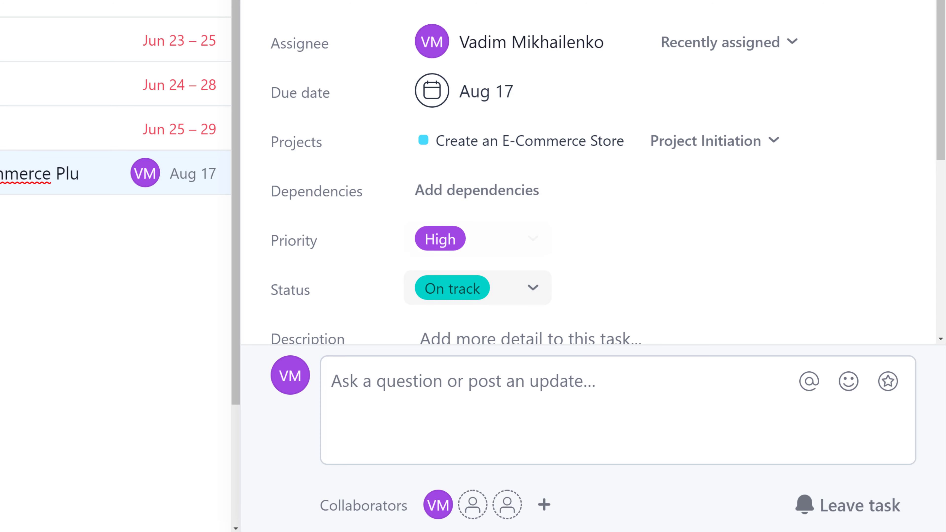
Step: Paste a description about the required WooCommerce settings into the task
{"action": "scroll", "coordinate": [461, 217], "scroll_direction": "down", "scroll_amount": 3}
{"action": "left_click", "coordinate": [485, 220]}
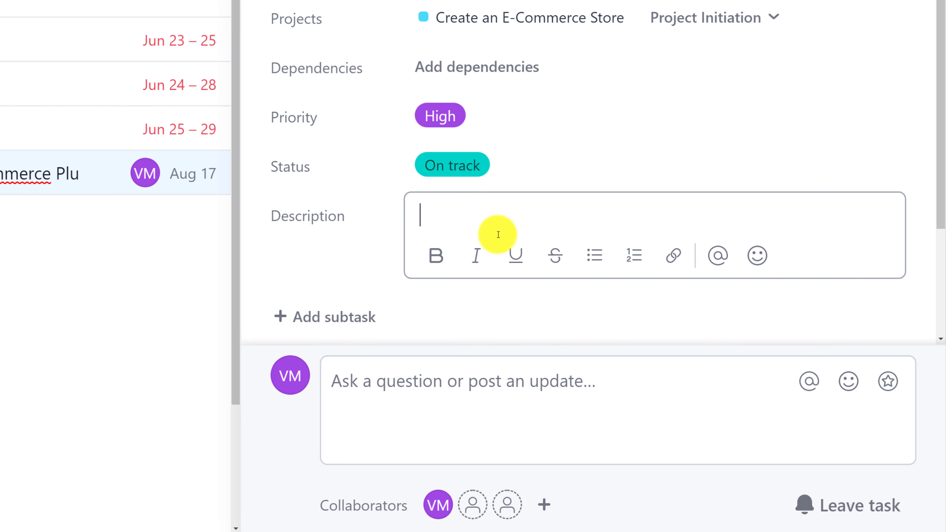
{"action": "type", "text": "Identify required settings for WooCommerce Plug-in that need to be configure to make WooCommerce Operational on WordPress"}
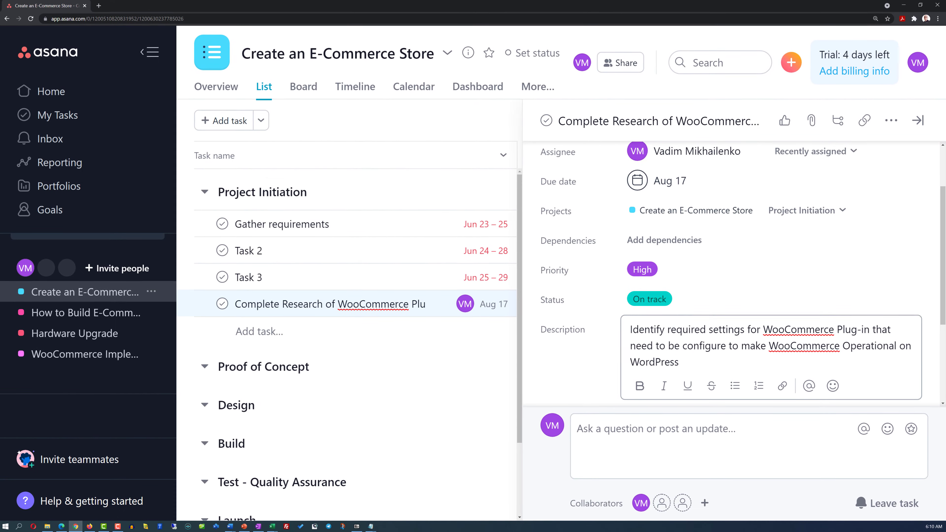
Step: Close the research task's details, then delete Task 2 and Task 3 from Project Initiation
{"action": "left_click", "coordinate": [918, 120]}
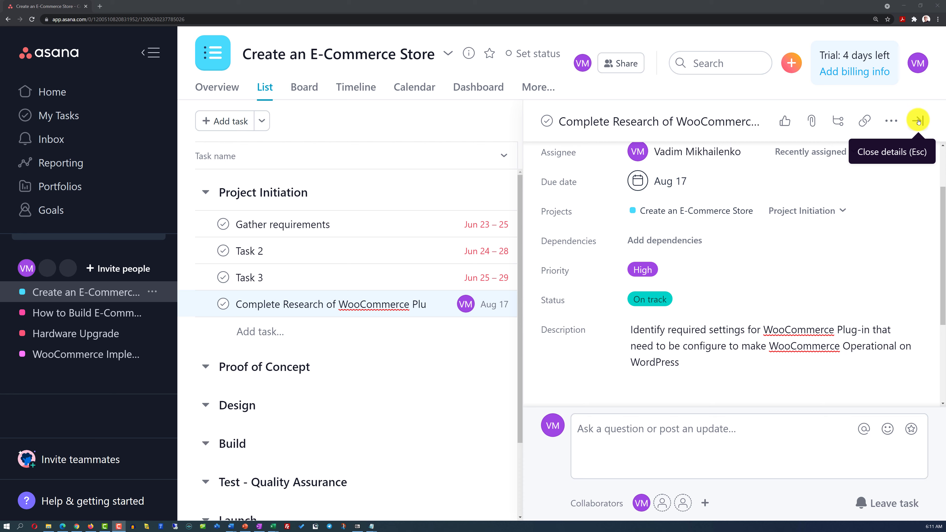
{"action": "left_click", "coordinate": [918, 121]}
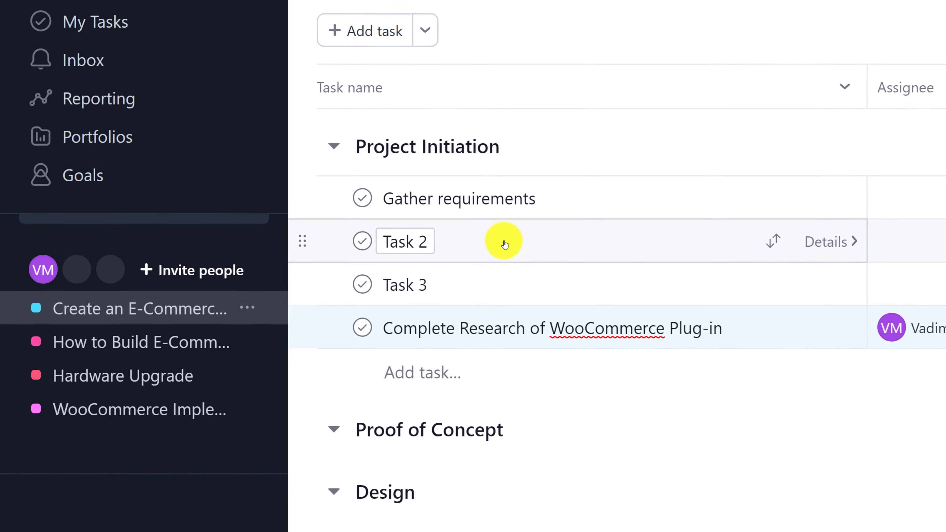
{"action": "right_click", "coordinate": [505, 244]}
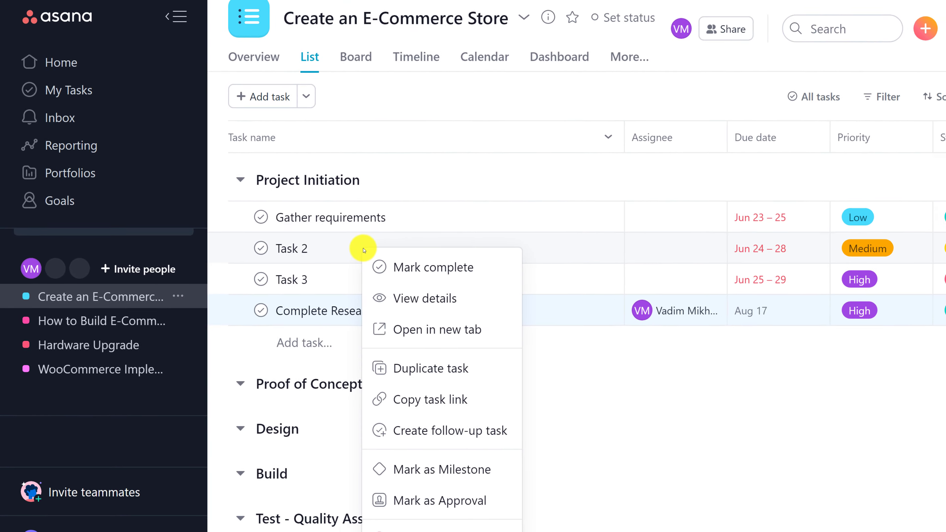
{"action": "left_click", "coordinate": [368, 499]}
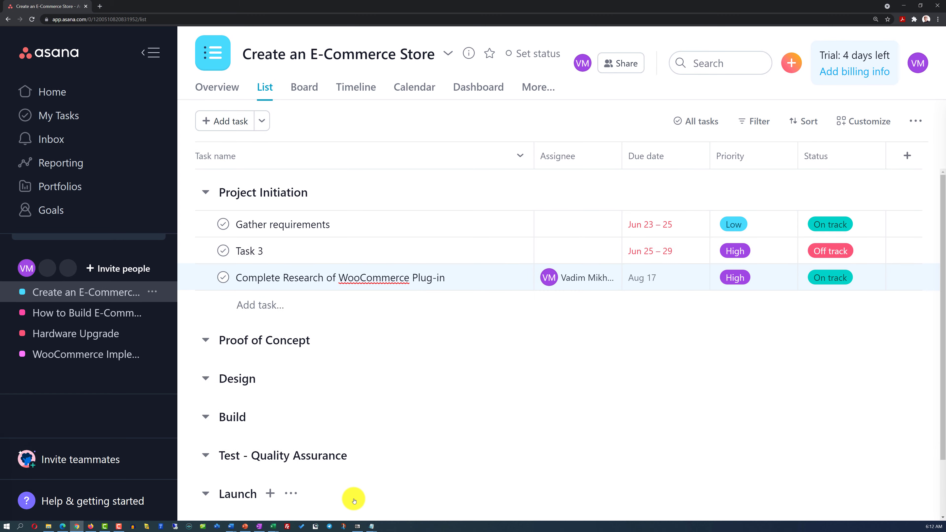
{"action": "right_click", "coordinate": [289, 252]}
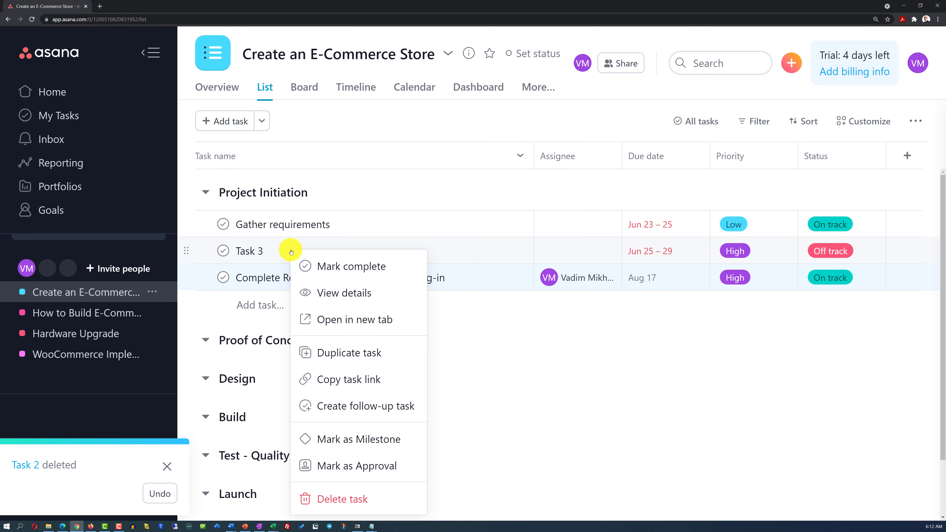
{"action": "left_click", "coordinate": [342, 508]}
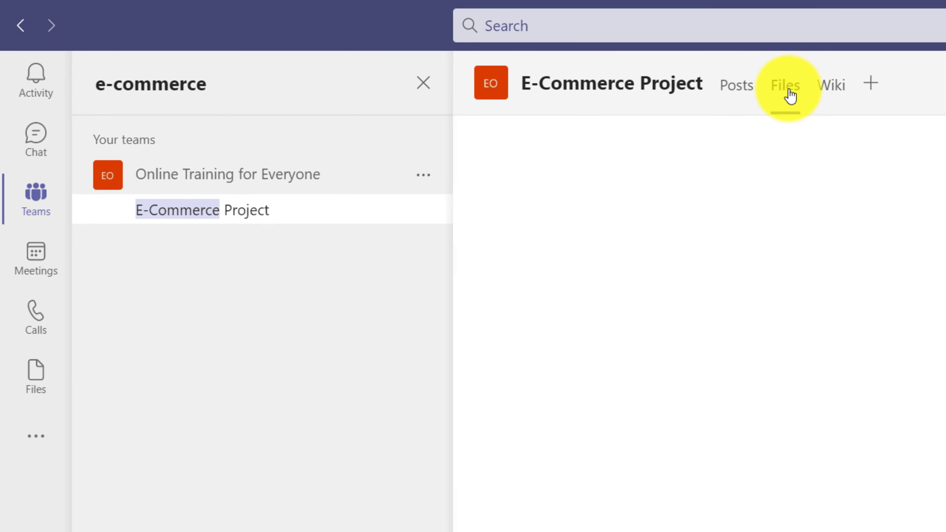
Step: In the channel's Files, create a new Excel workbook named 'Simple Project Plan'
{"action": "left_click", "coordinate": [789, 97]}
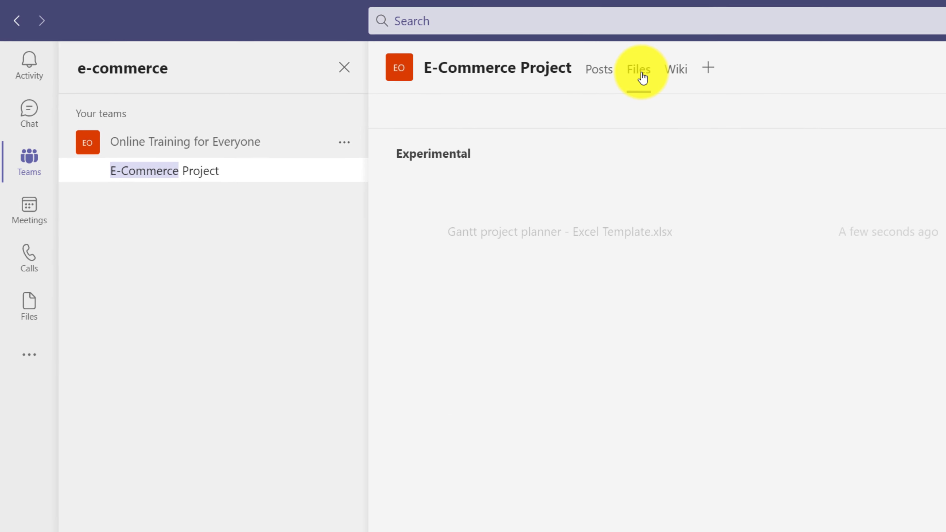
{"action": "left_click", "coordinate": [334, 83]}
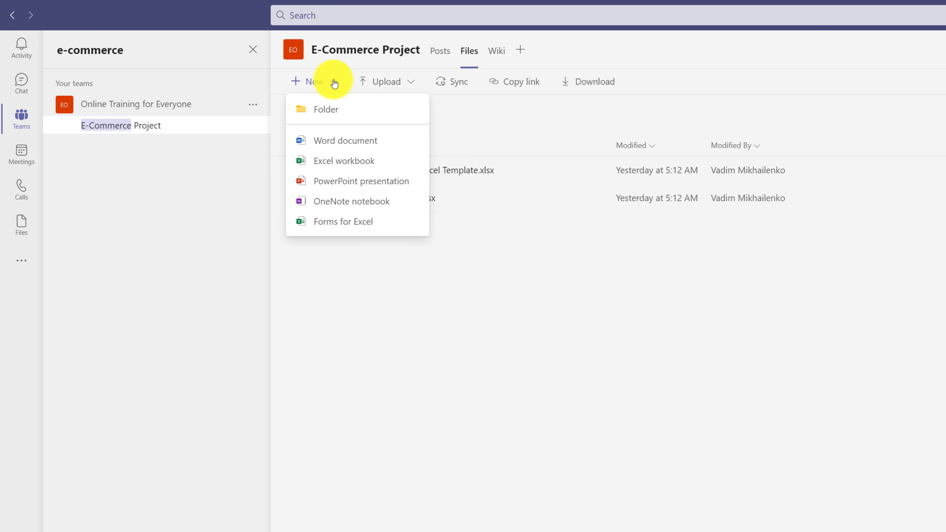
{"action": "left_click", "coordinate": [349, 163]}
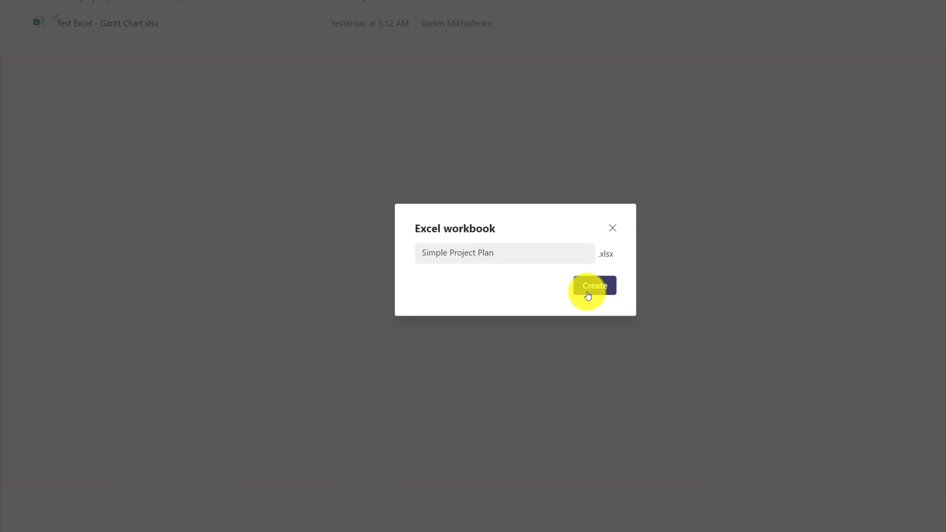
{"action": "left_click", "coordinate": [604, 286]}
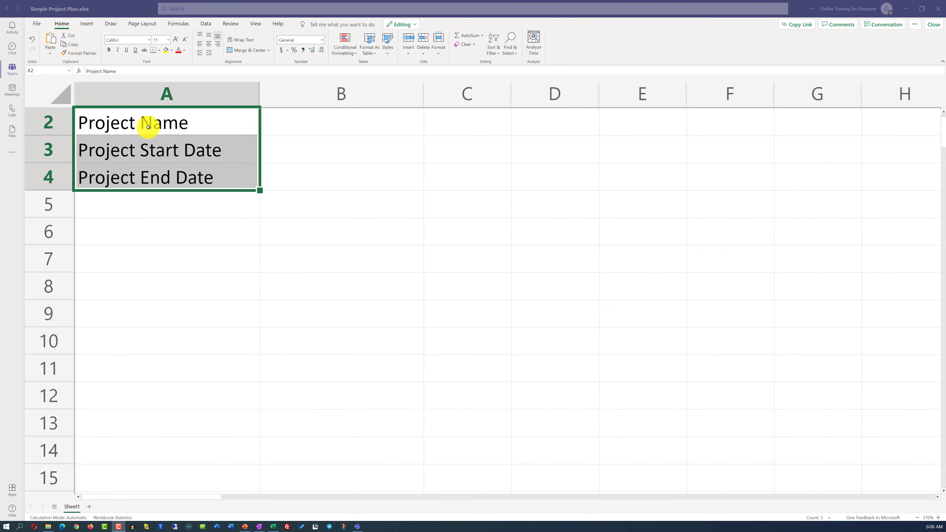
Step: Bold the A2:A4 labels, enter Create E-Commerce Web Site, 7/30/2021, 11/30/2021, and border A2:B4
{"action": "left_click", "coordinate": [169, 127]}
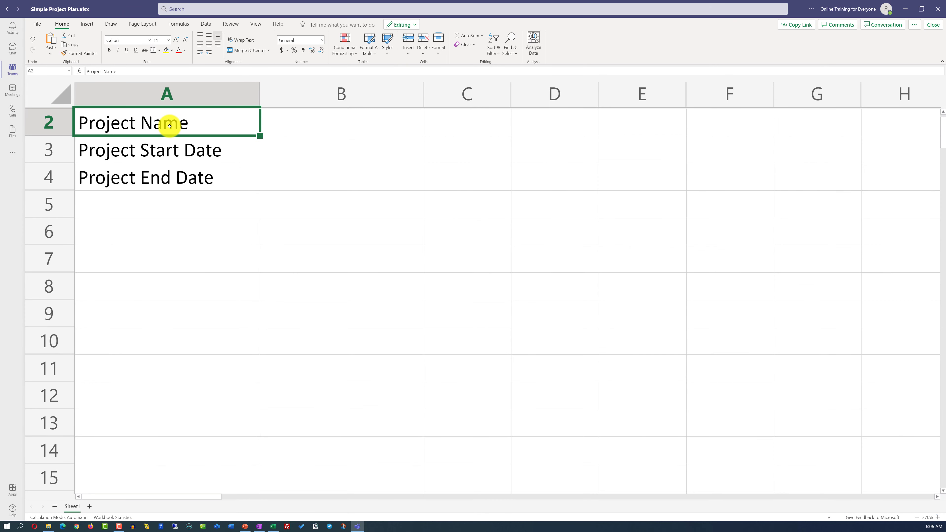
{"action": "left_click", "coordinate": [168, 149]}
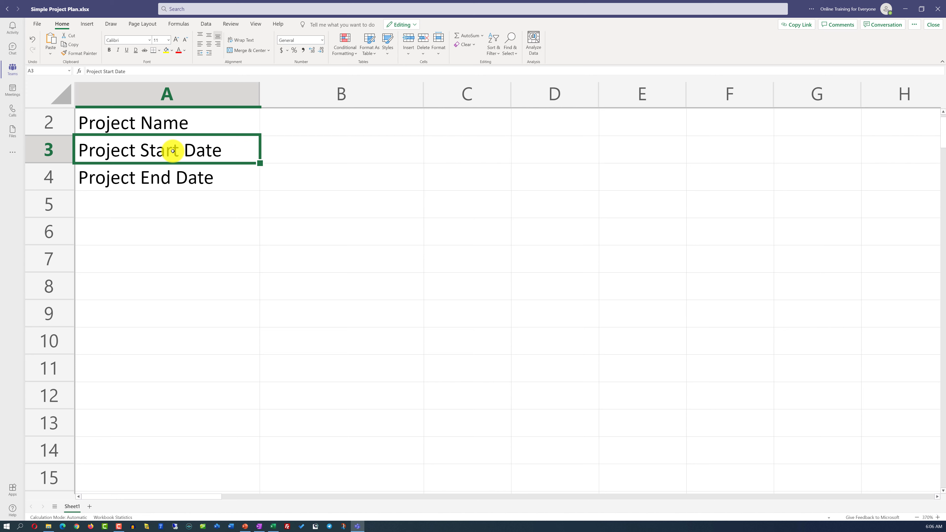
{"action": "left_click", "coordinate": [174, 180]}
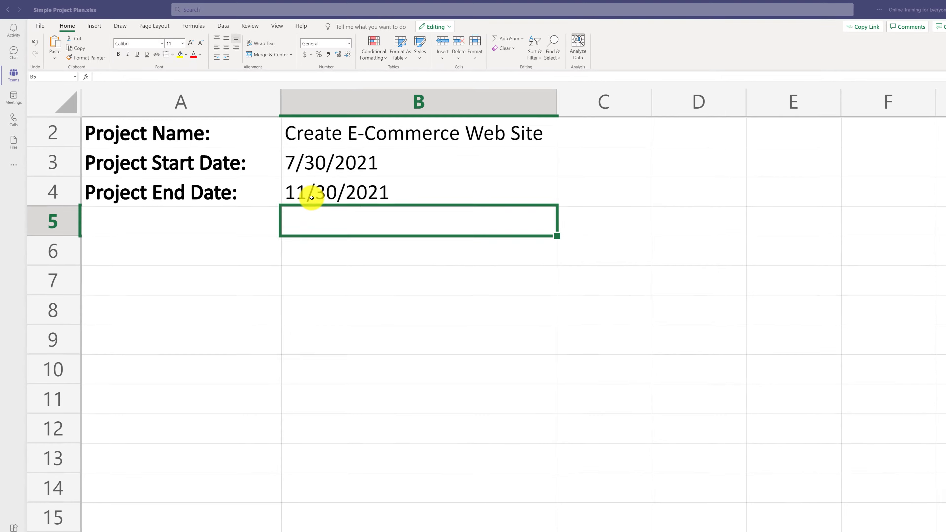
{"action": "left_click_drag", "start_coordinate": [227, 132], "coordinate": [393, 141]}
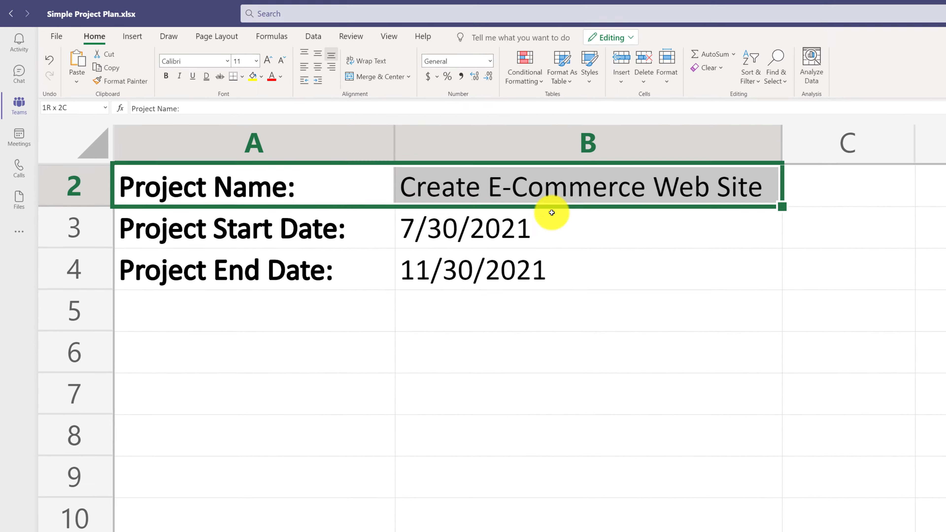
{"action": "left_click_drag", "start_coordinate": [552, 213], "coordinate": [555, 272]}
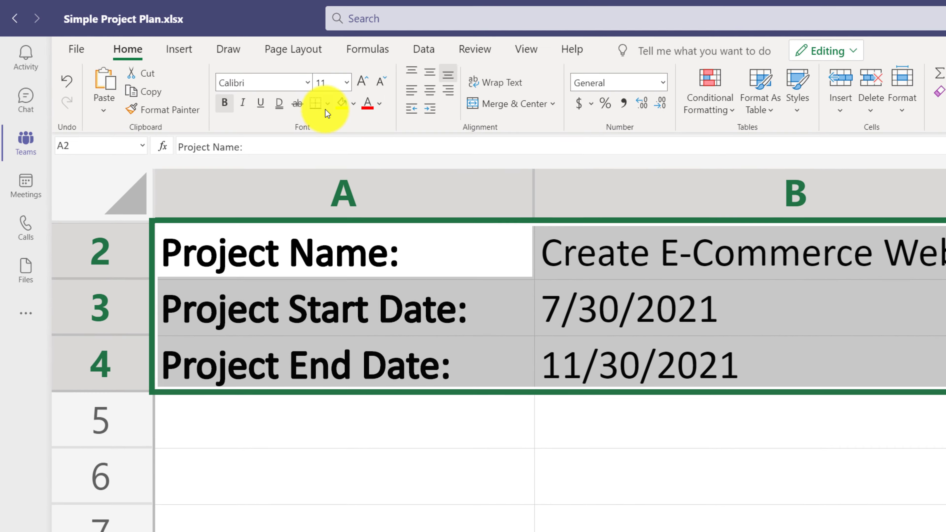
{"action": "left_click", "coordinate": [327, 104]}
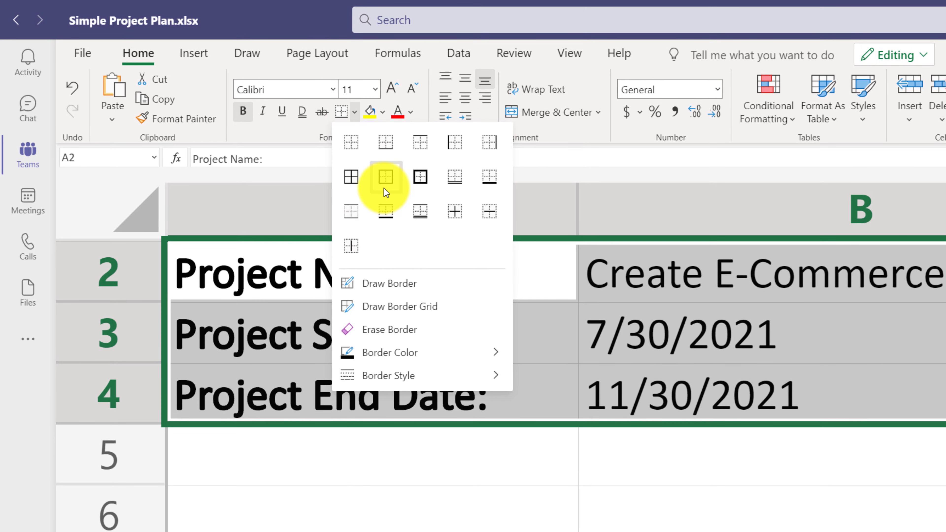
Step: Border every cell of A2:B4, then select the Phase-to-Notes header row A6:D6
{"action": "left_click", "coordinate": [350, 178]}
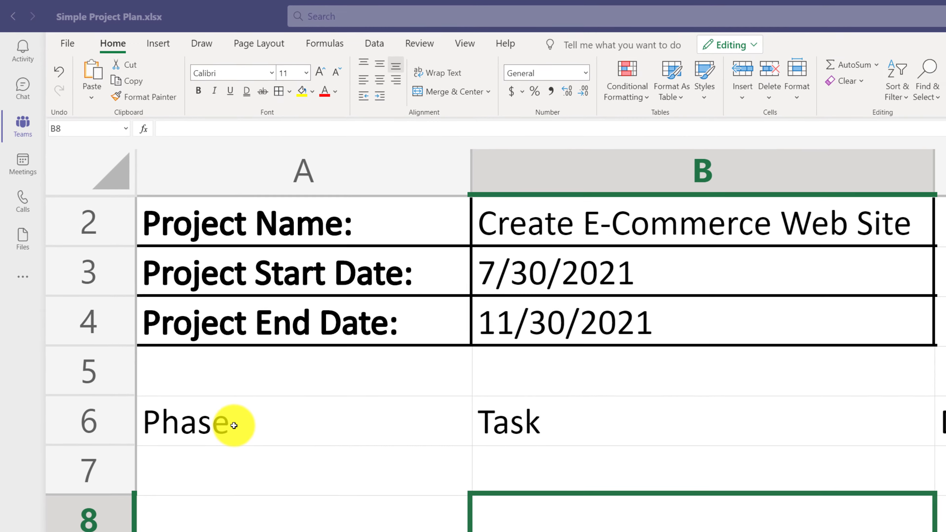
{"action": "left_click", "coordinate": [258, 460]}
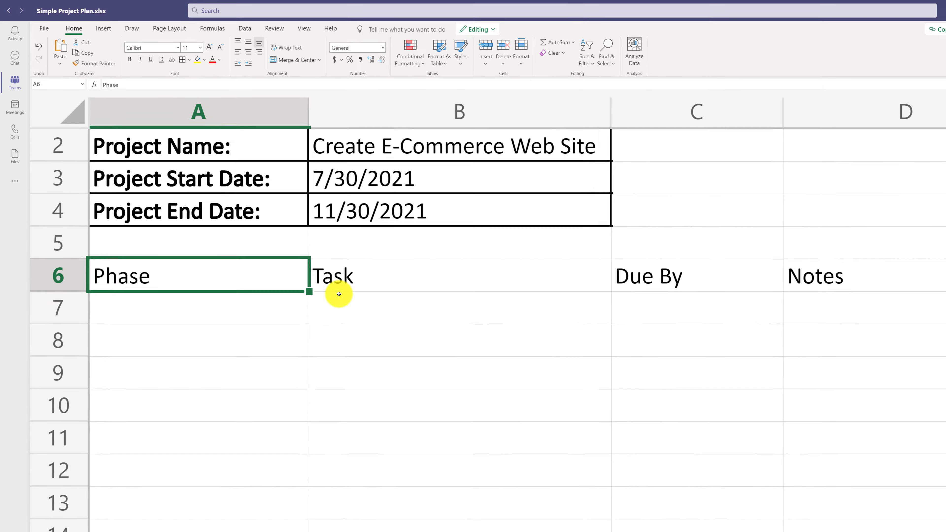
{"action": "left_click", "coordinate": [325, 237]}
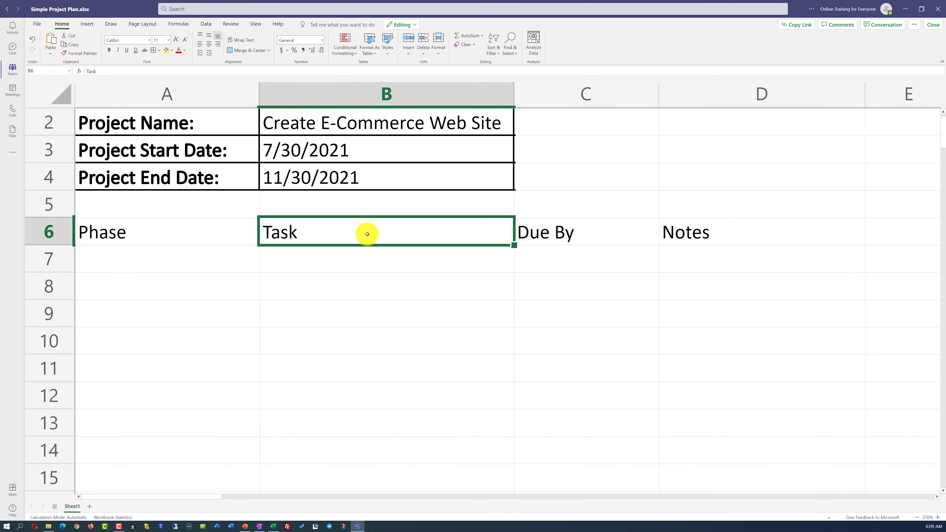
{"action": "left_click", "coordinate": [570, 235]}
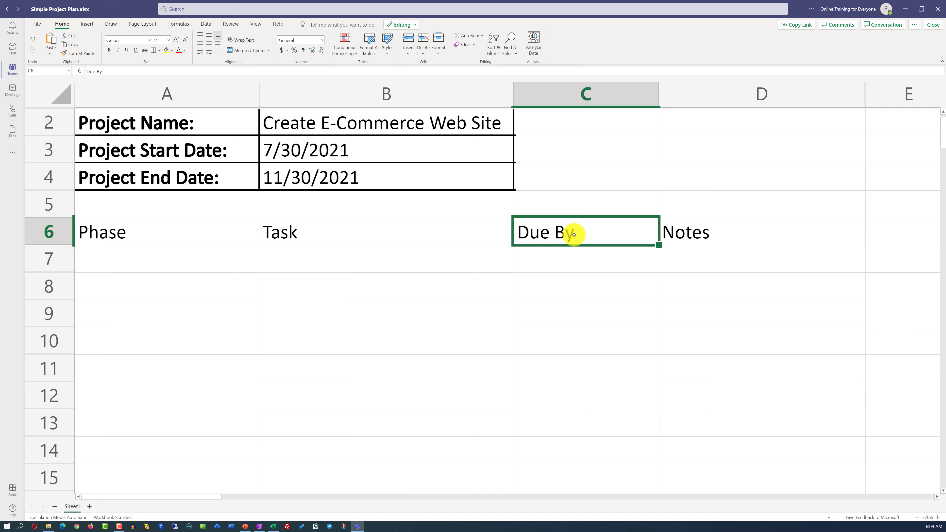
{"action": "left_click", "coordinate": [720, 235]}
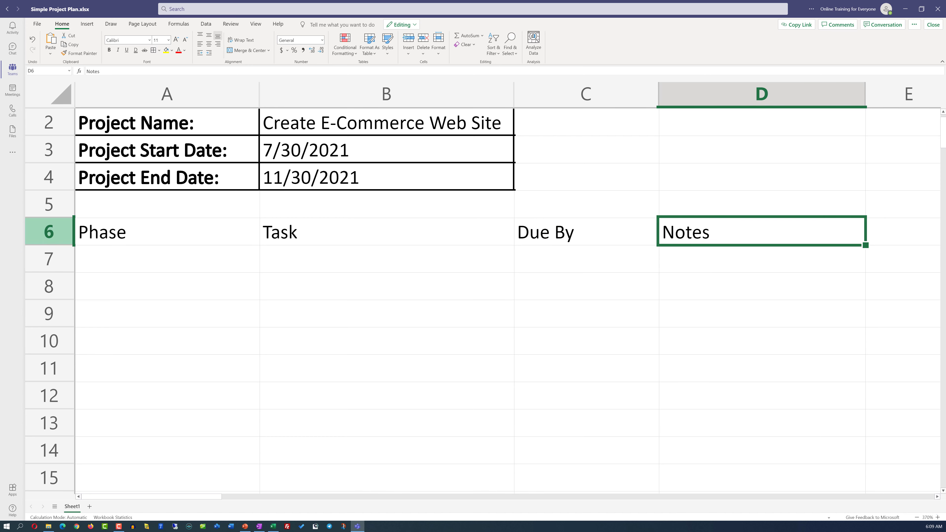
{"action": "left_click", "coordinate": [163, 231]}
{"action": "key", "text": "ctrl+shift+Right"}
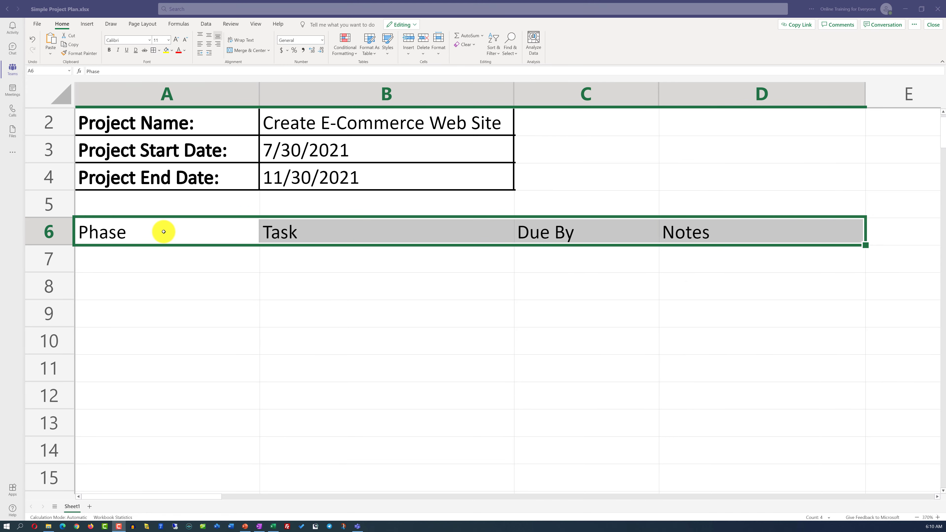
Step: Bold the A6:D6 headers and give them a light gold fill
{"action": "left_click", "coordinate": [109, 50]}
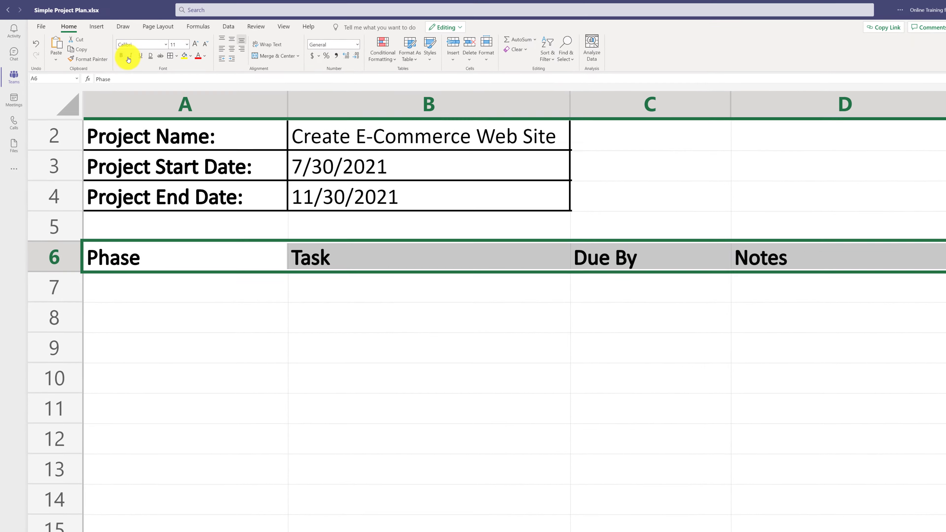
{"action": "left_click", "coordinate": [191, 56]}
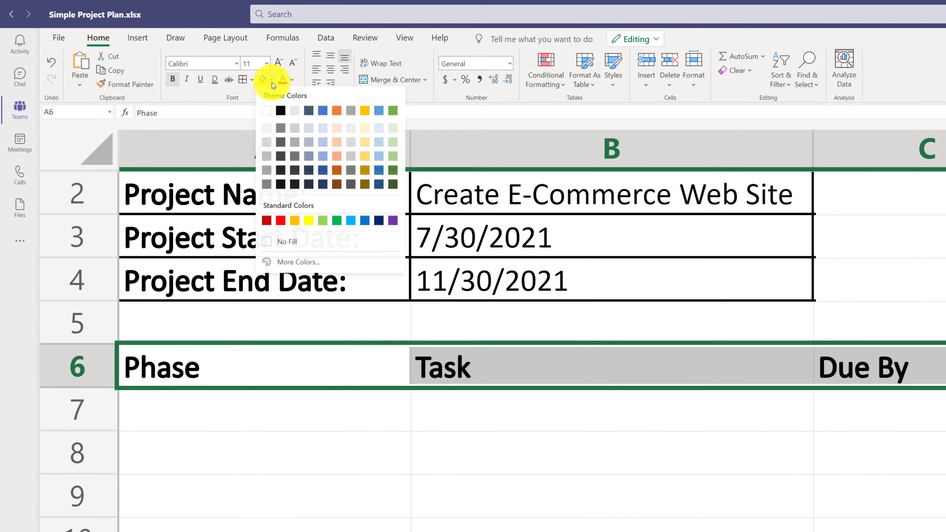
{"action": "left_click", "coordinate": [365, 128]}
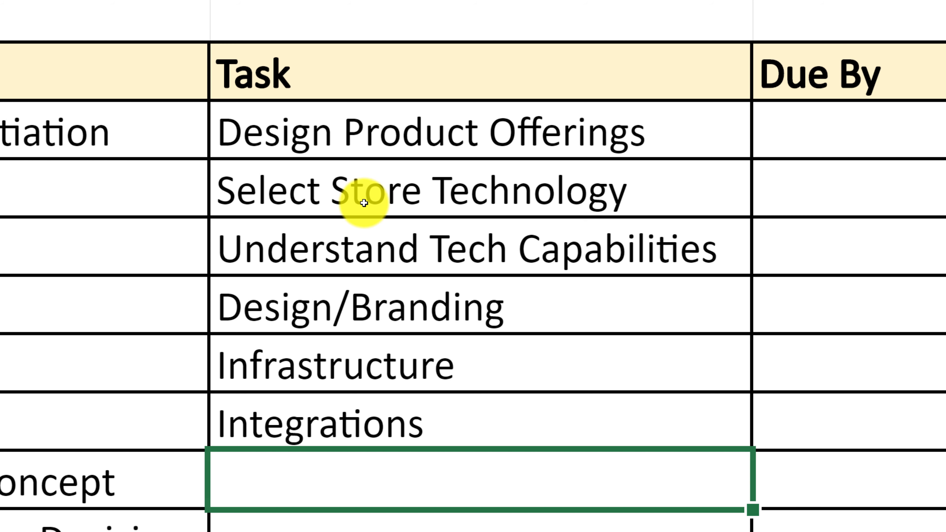
{"action": "left_click", "coordinate": [429, 246]}
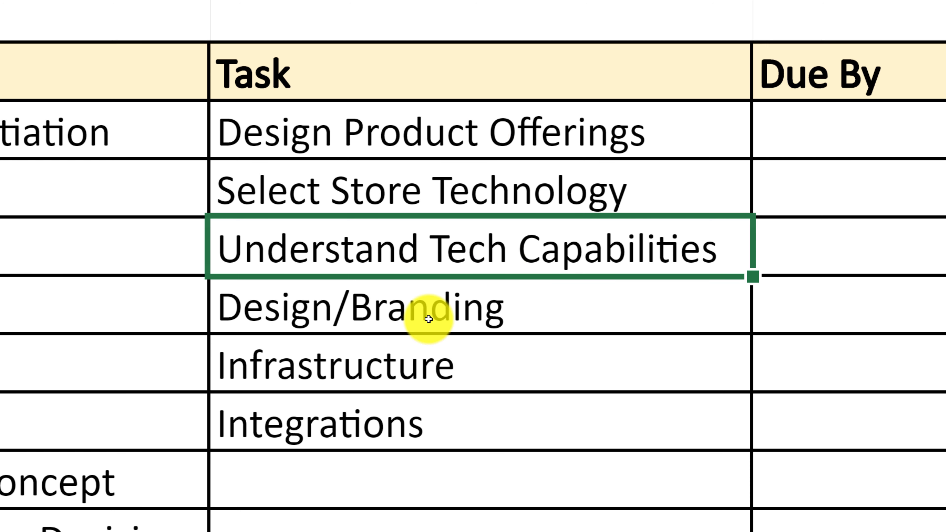
{"action": "left_click", "coordinate": [425, 313]}
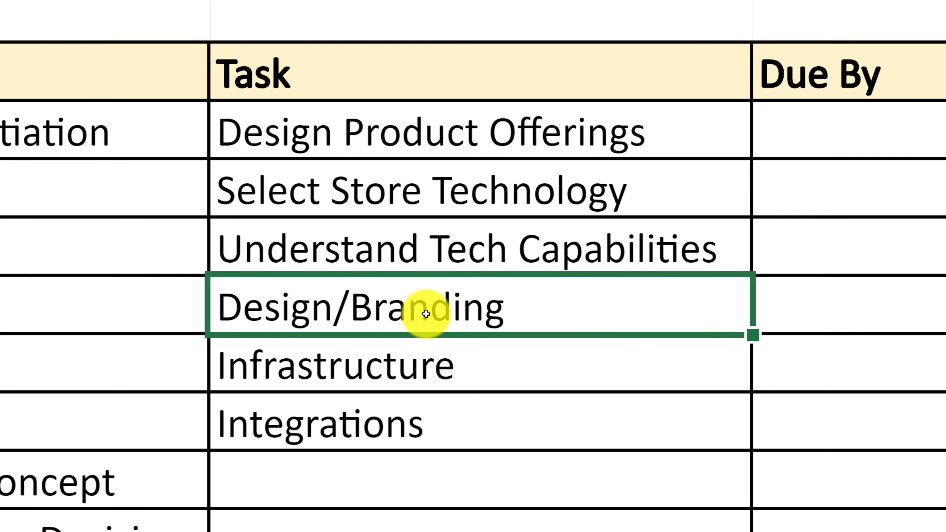
{"action": "left_click", "coordinate": [425, 370]}
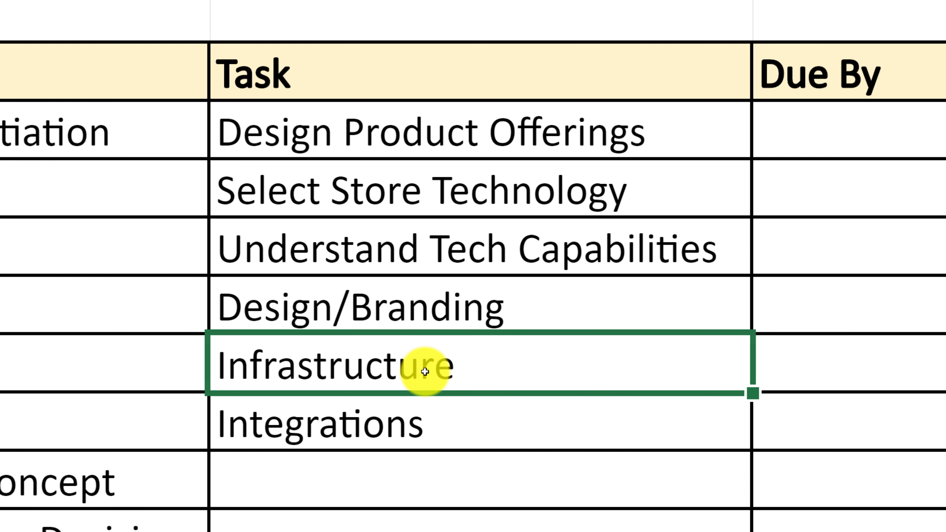
{"action": "left_click", "coordinate": [418, 430]}
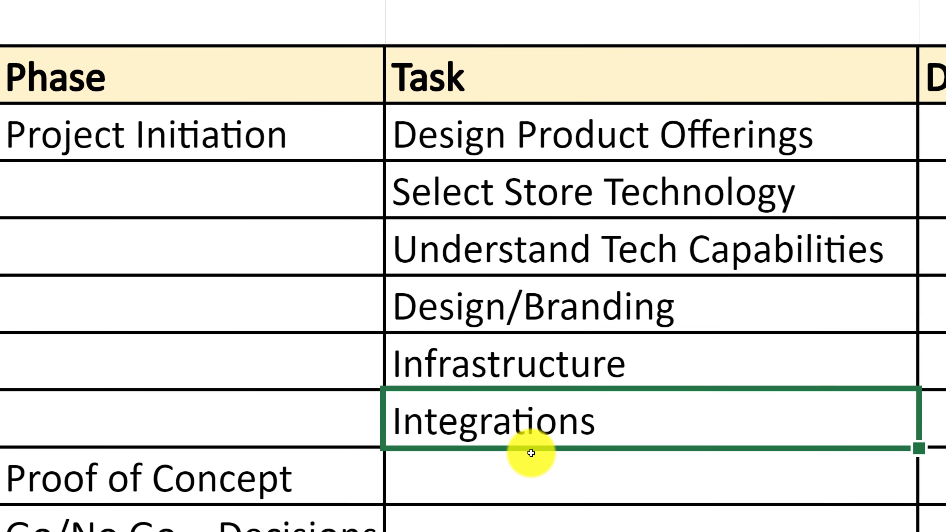
Step: Copy 'Project Initiation' from A7 and select the empty Phase cells A8:A12 below it
{"action": "left_click", "coordinate": [194, 132]}
{"action": "key", "text": "ctrl+c"}
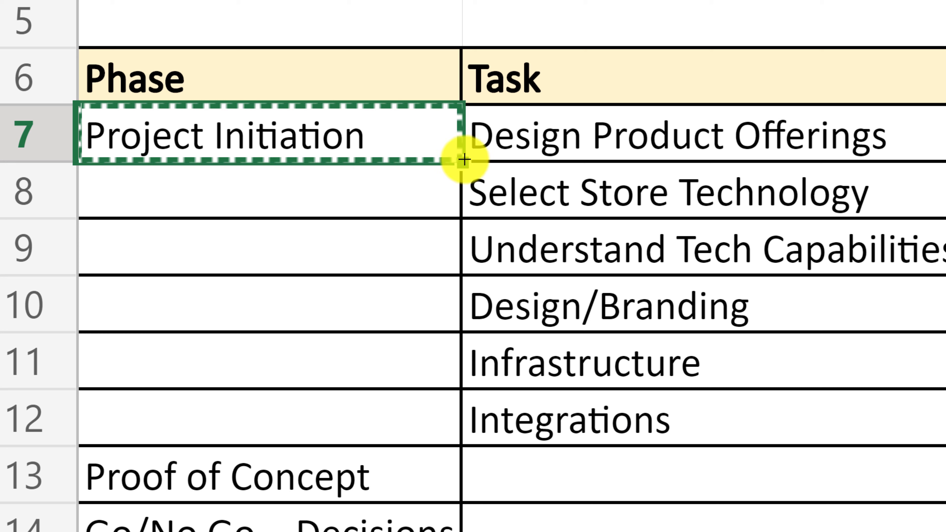
{"action": "left_click_drag", "start_coordinate": [461, 157], "coordinate": [457, 424]}
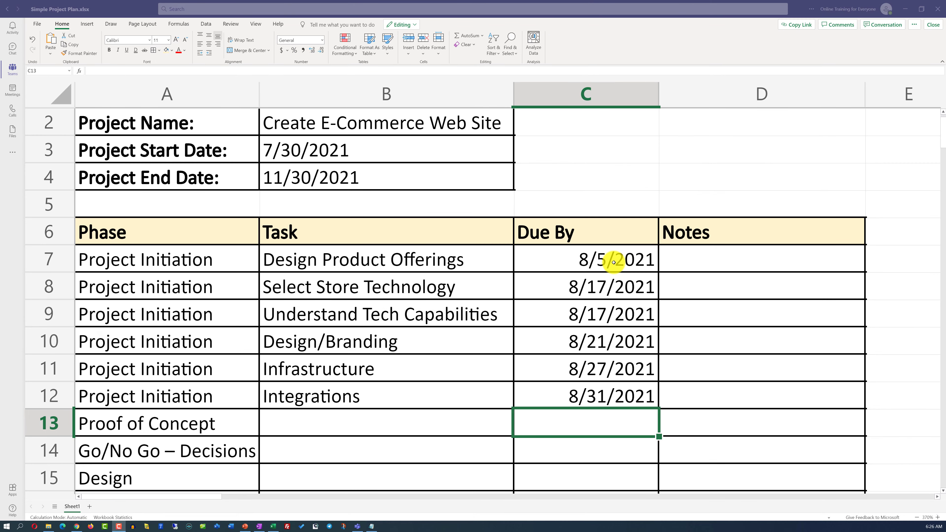
{"action": "left_click", "coordinate": [607, 286]}
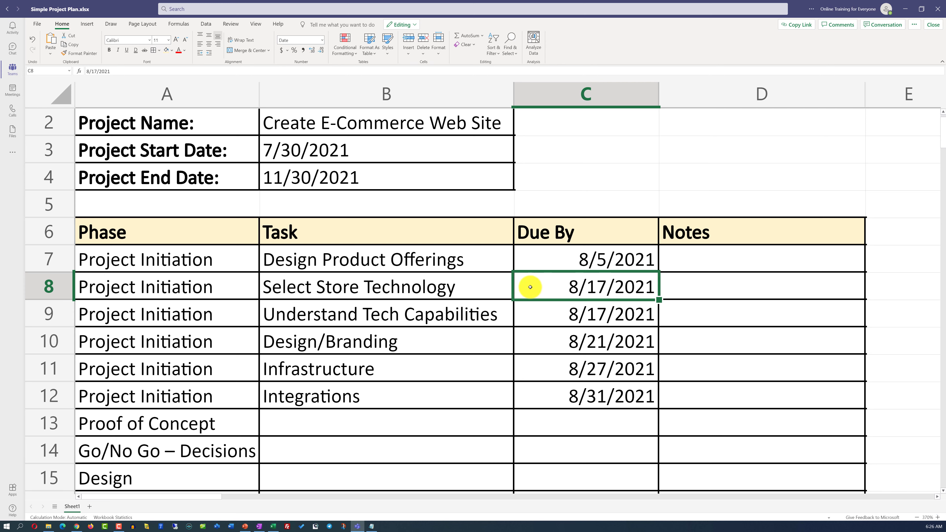
{"action": "left_click", "coordinate": [453, 287]}
{"action": "left_click_drag", "start_coordinate": [453, 286], "coordinate": [575, 289]}
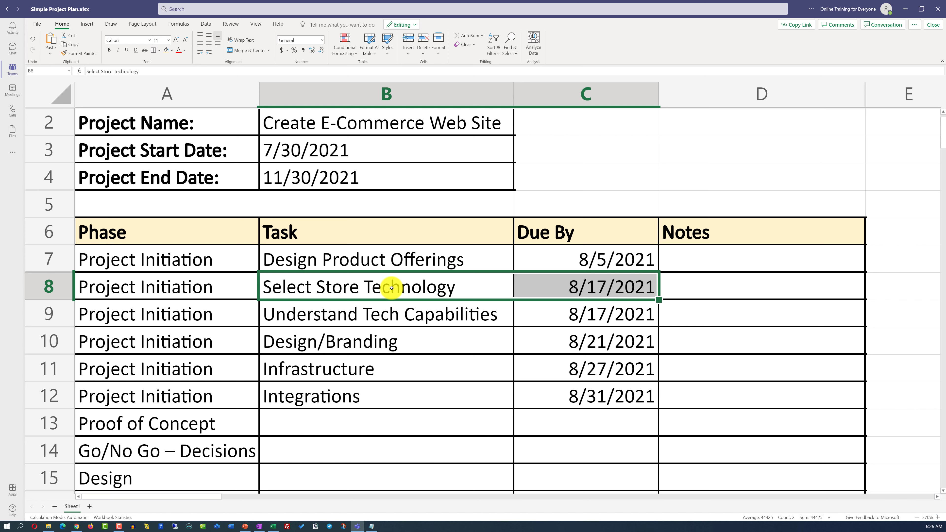
{"action": "left_click_drag", "start_coordinate": [376, 343], "coordinate": [573, 345]}
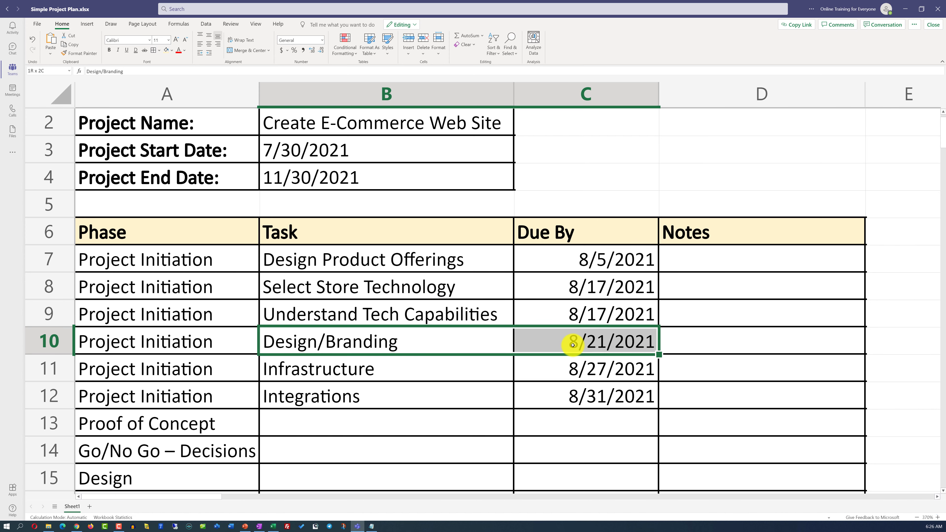
{"action": "left_click_drag", "start_coordinate": [334, 395], "coordinate": [578, 398]}
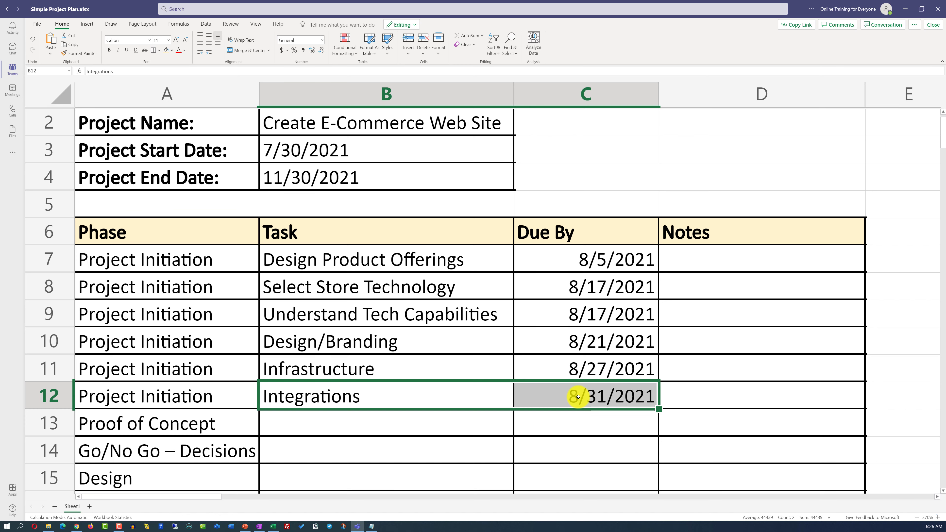
{"action": "scroll", "coordinate": [570, 395], "scroll_direction": "down", "scroll_amount": 2}
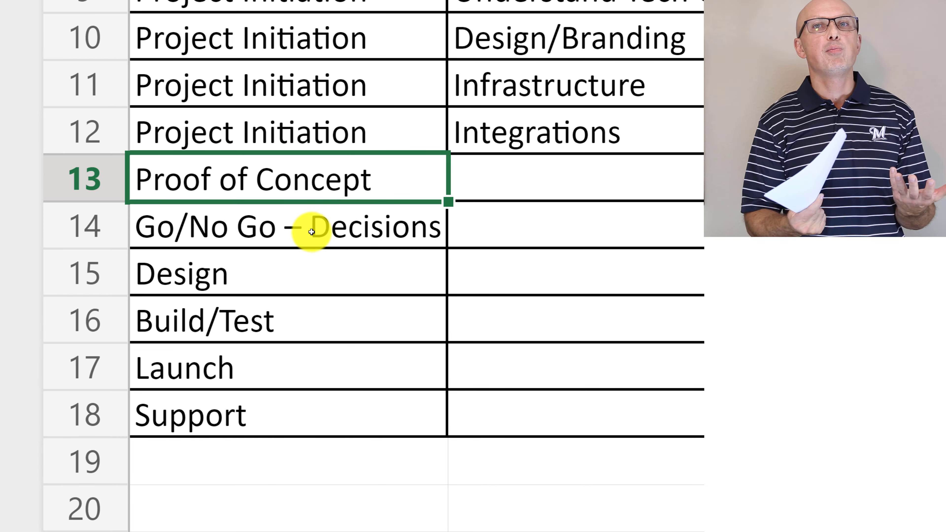
{"action": "left_click", "coordinate": [371, 235]}
{"action": "left_click", "coordinate": [328, 269]}
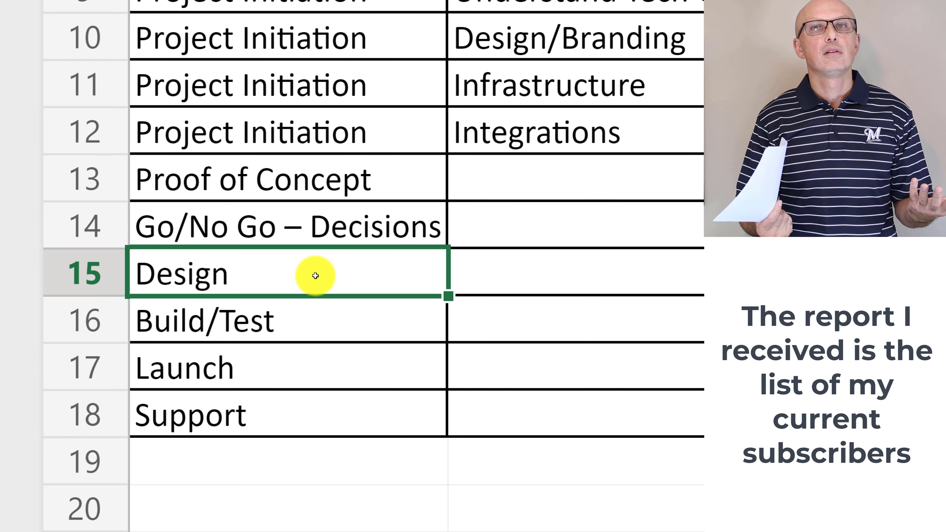
{"action": "left_click", "coordinate": [334, 328]}
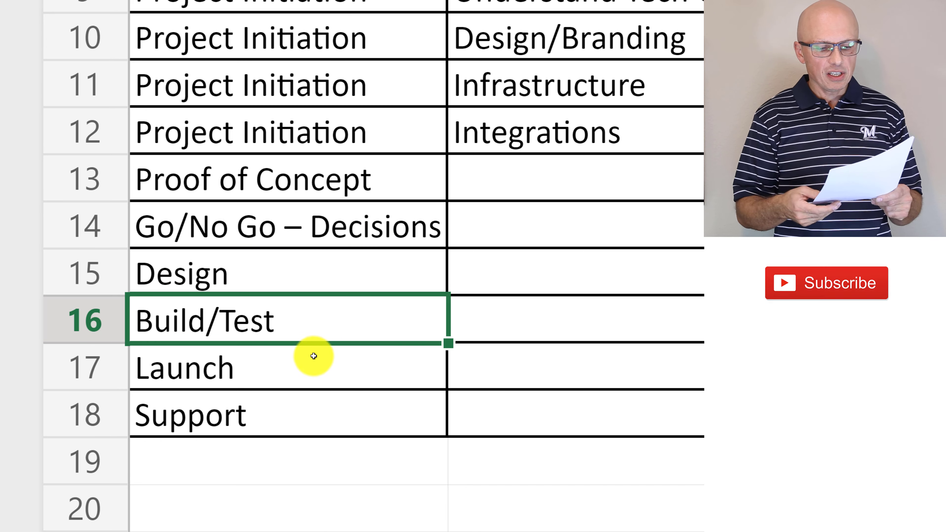
{"action": "left_click", "coordinate": [305, 369]}
{"action": "left_click", "coordinate": [306, 419]}
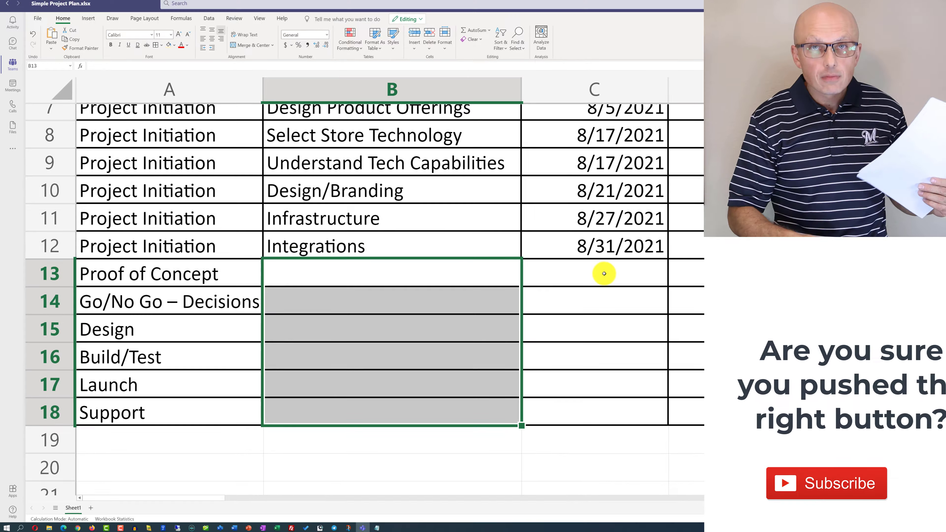
{"action": "left_click_drag", "start_coordinate": [604, 273], "coordinate": [606, 414]}
{"action": "scroll", "coordinate": [410, 269], "scroll_direction": "up", "scroll_amount": 3}
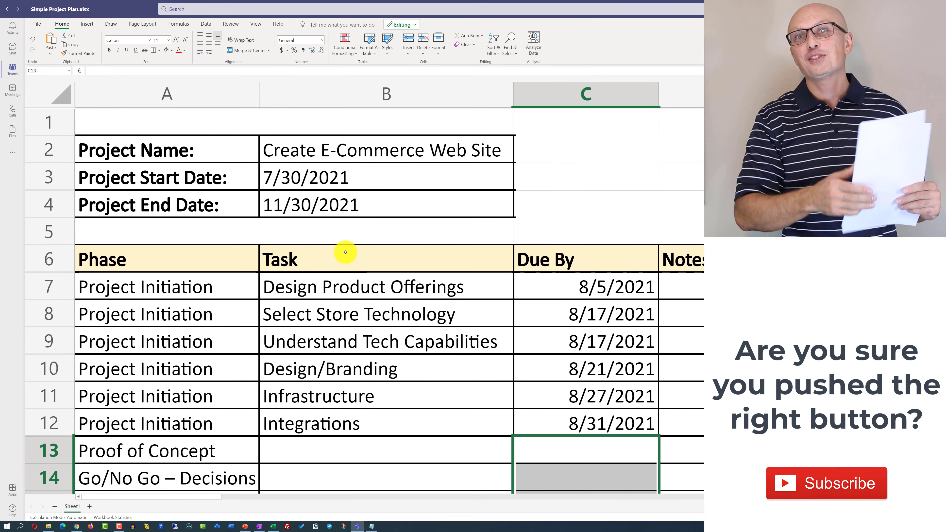
{"action": "left_click_drag", "start_coordinate": [313, 178], "coordinate": [313, 204]}
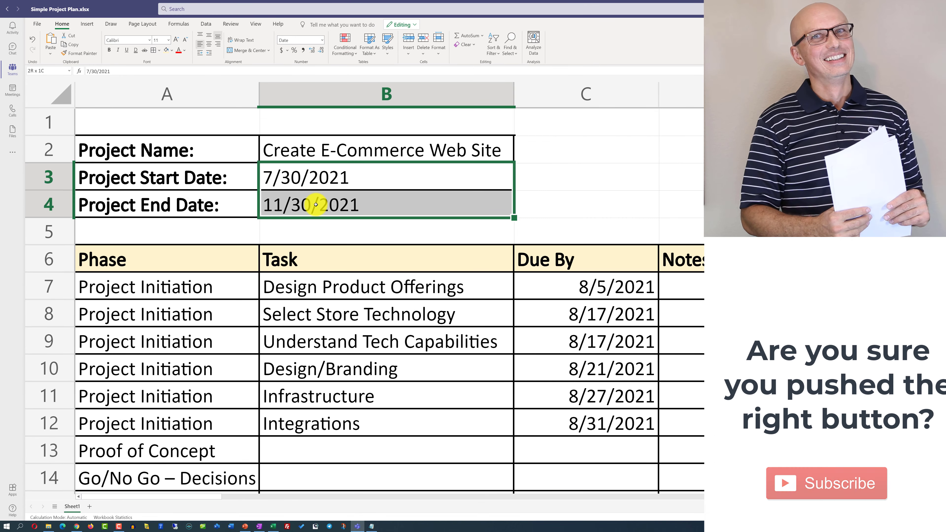